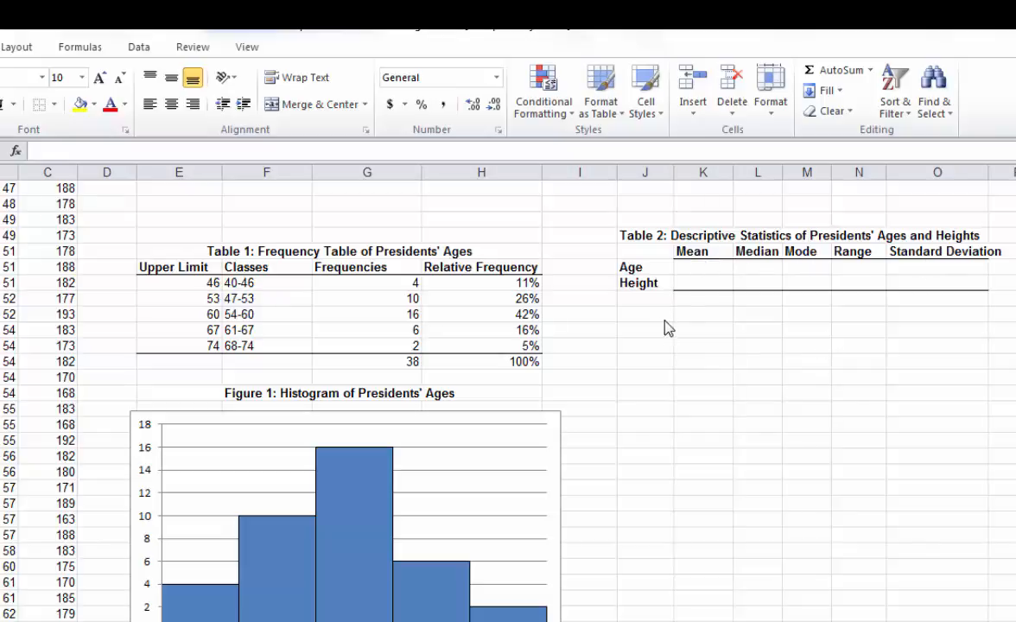
click(633, 277)
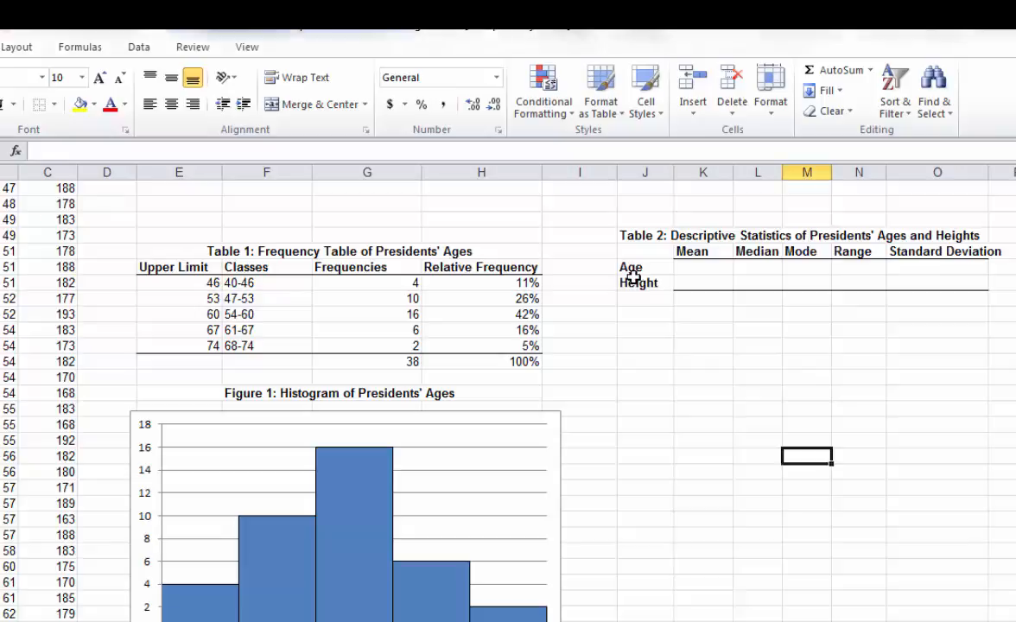
click(633, 271)
key(Down)
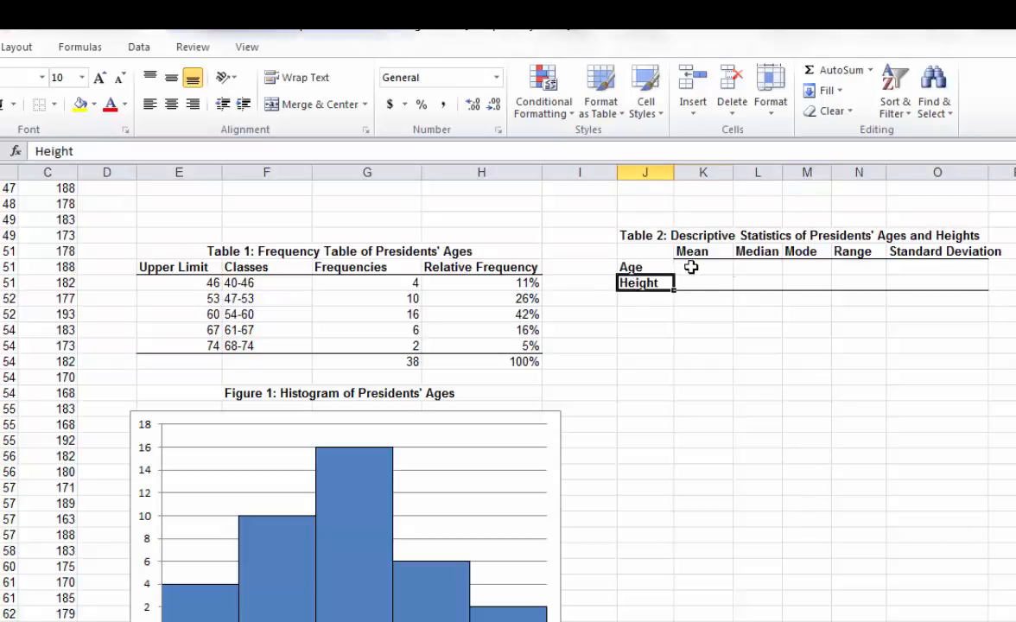
Step: Begin a formula in cell K12, the Mean cell of the Age row in Table 2
click(691, 268)
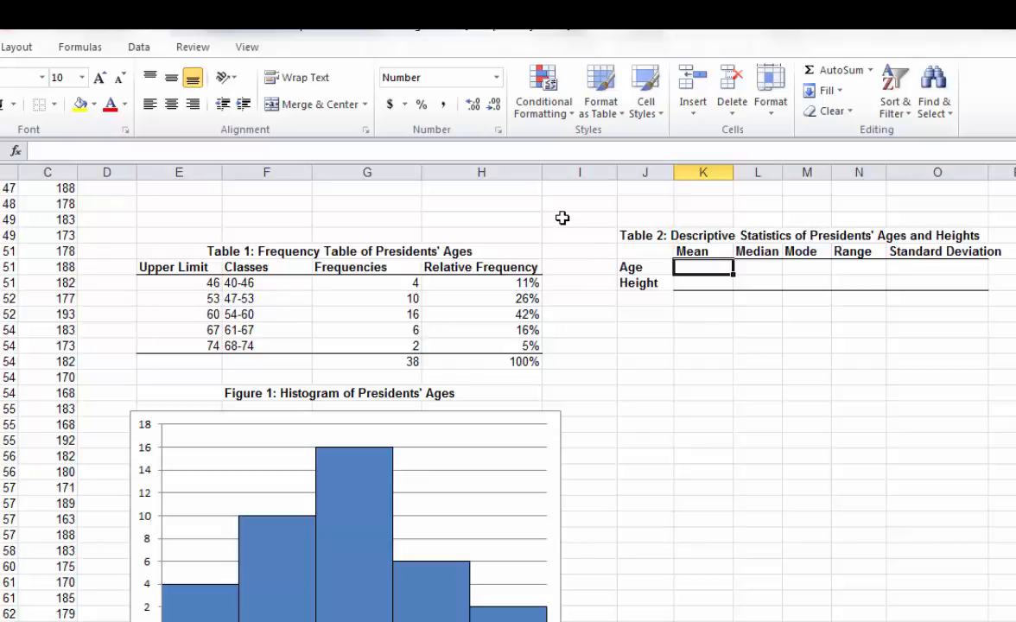
click(429, 153)
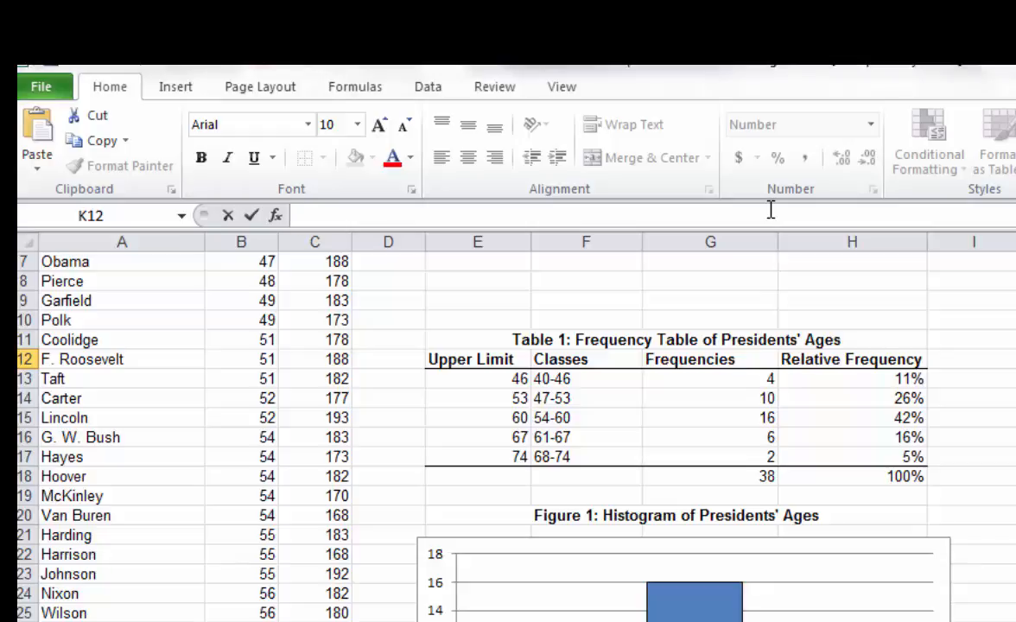
text(=)
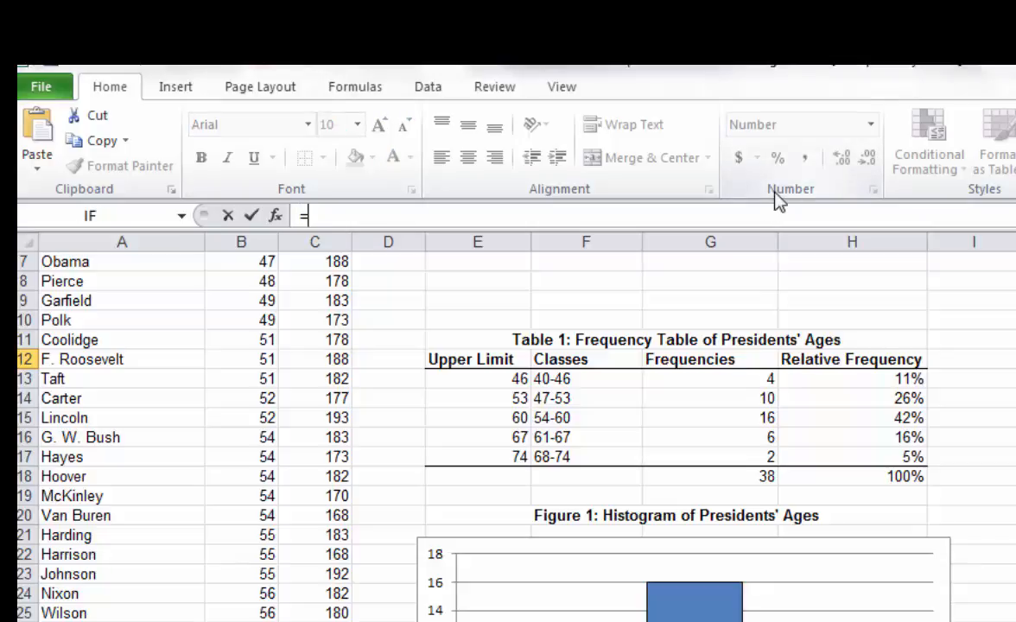
text(mea)
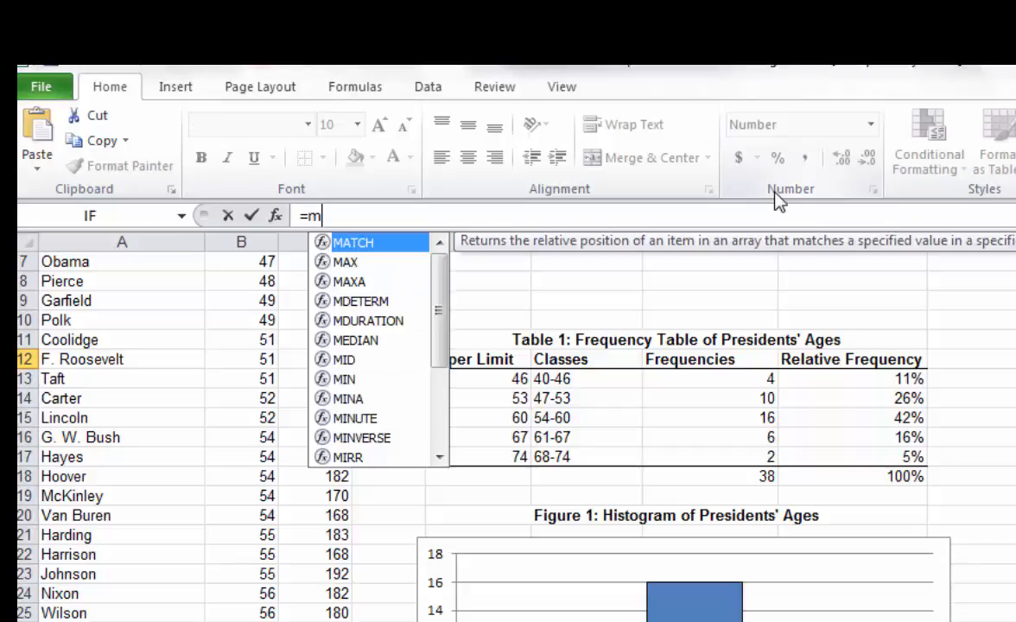
key(BackSpace)
key(BackSpace)
key(BackSpace)
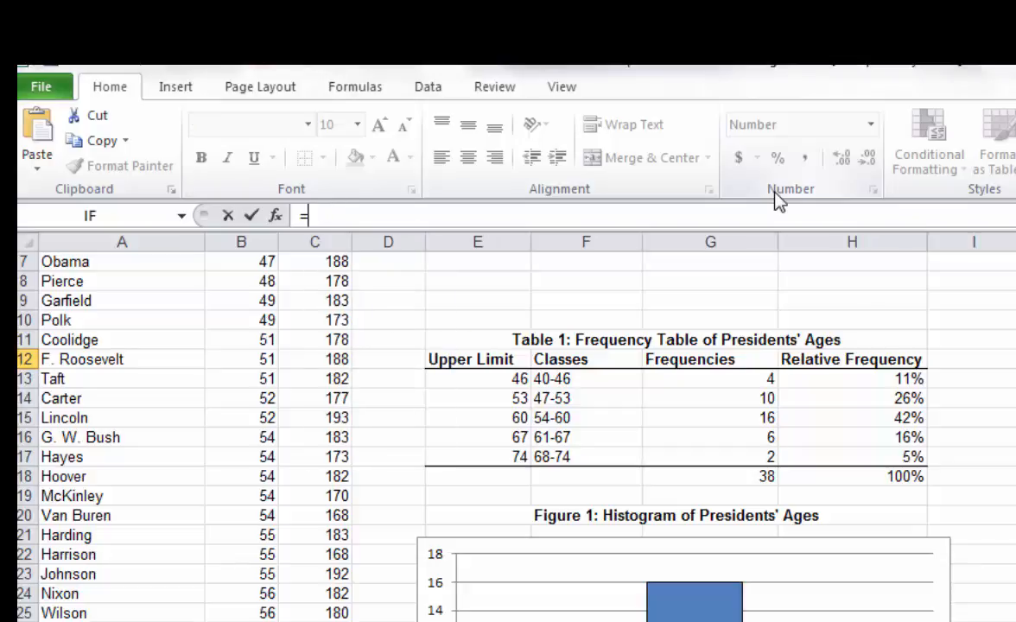
Step: Complete the mean age formula as =AVERAGE(B2:B39), covering all the presidents' ages
text(av)
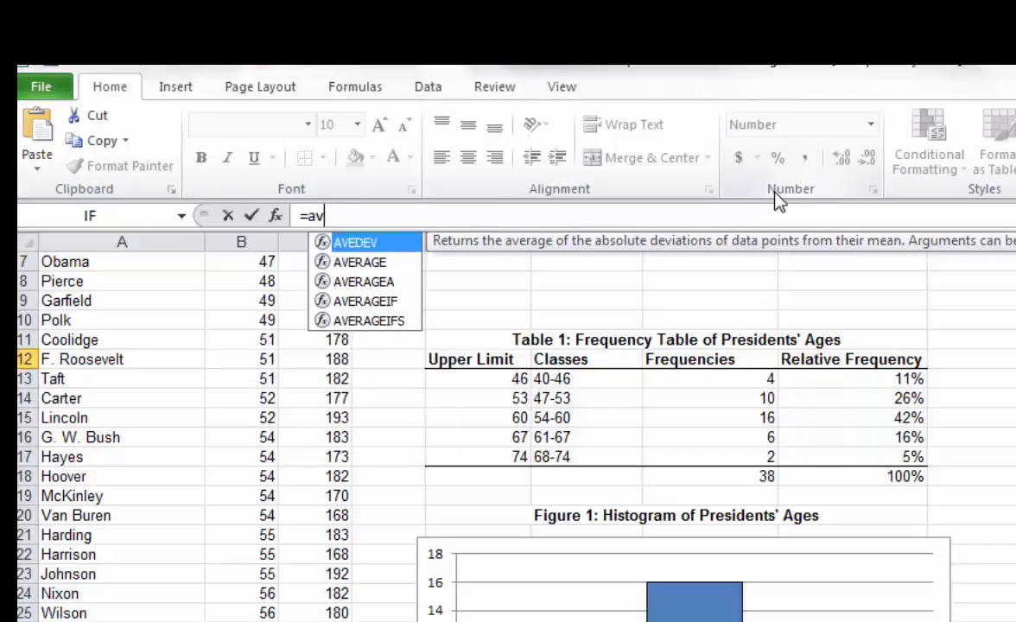
text(e)
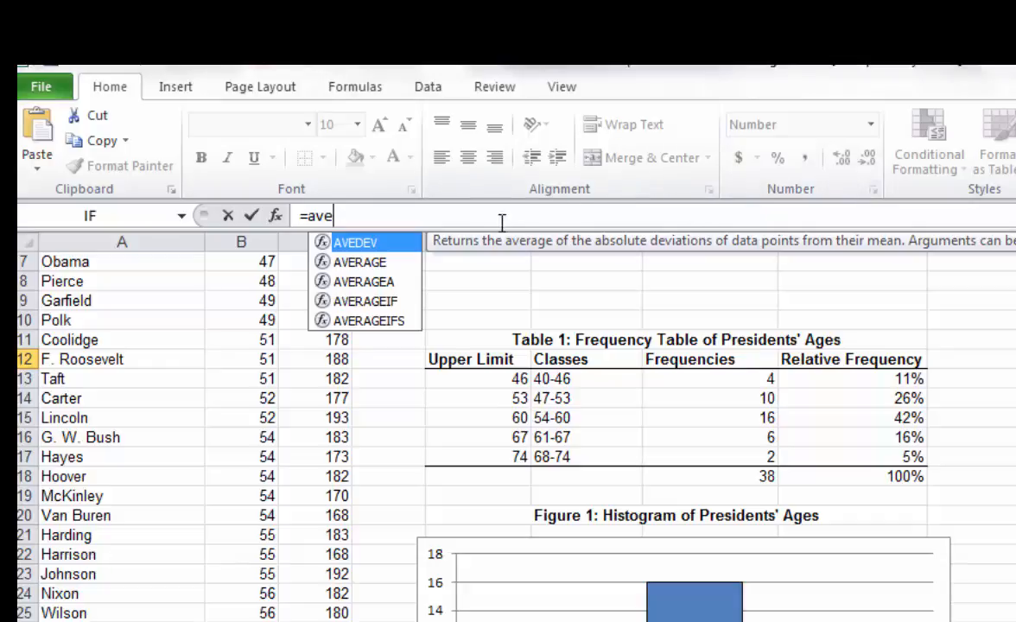
click(345, 263)
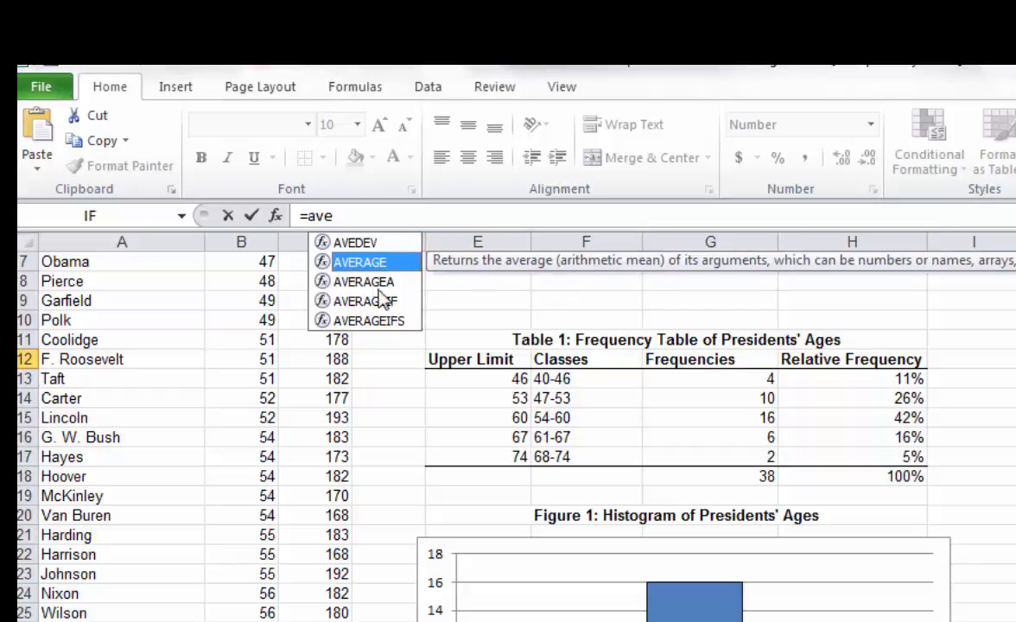
double_click(359, 263)
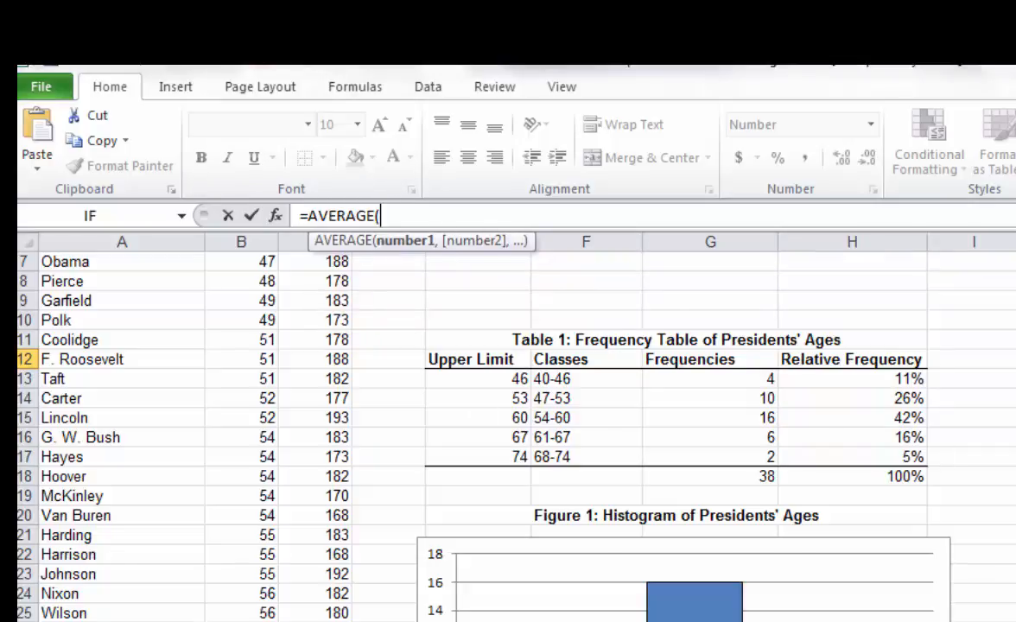
scroll(519, 431, up, 2)
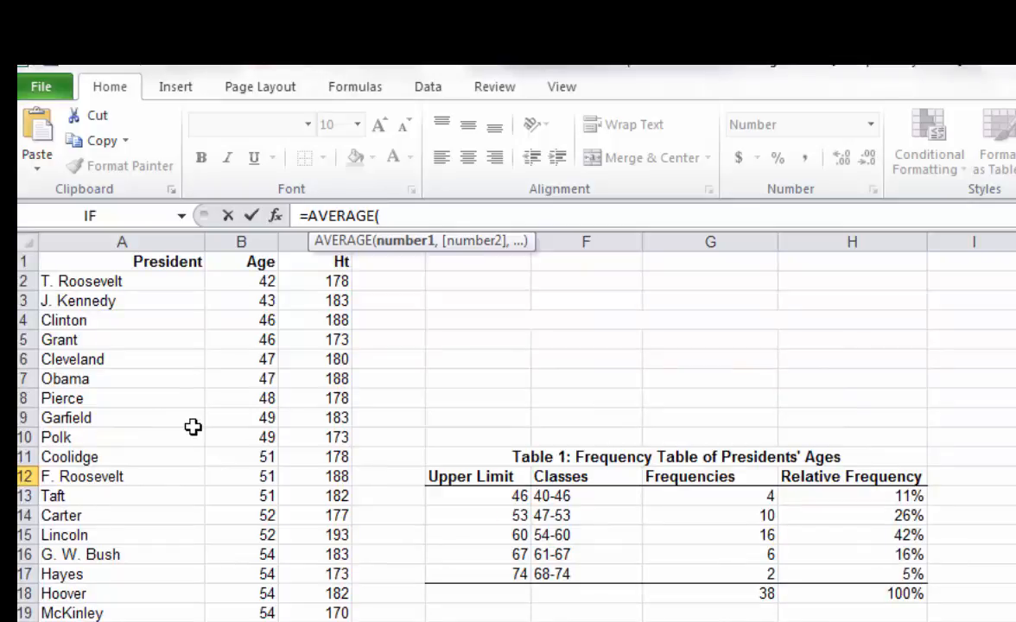
drag(220, 281, 226, 621)
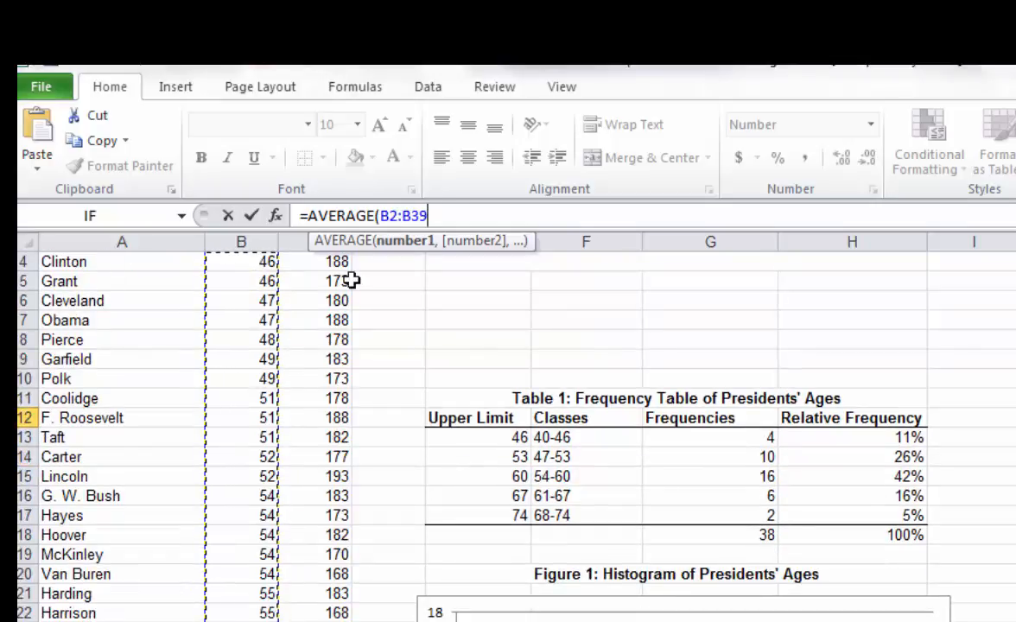
text())
key(Return)
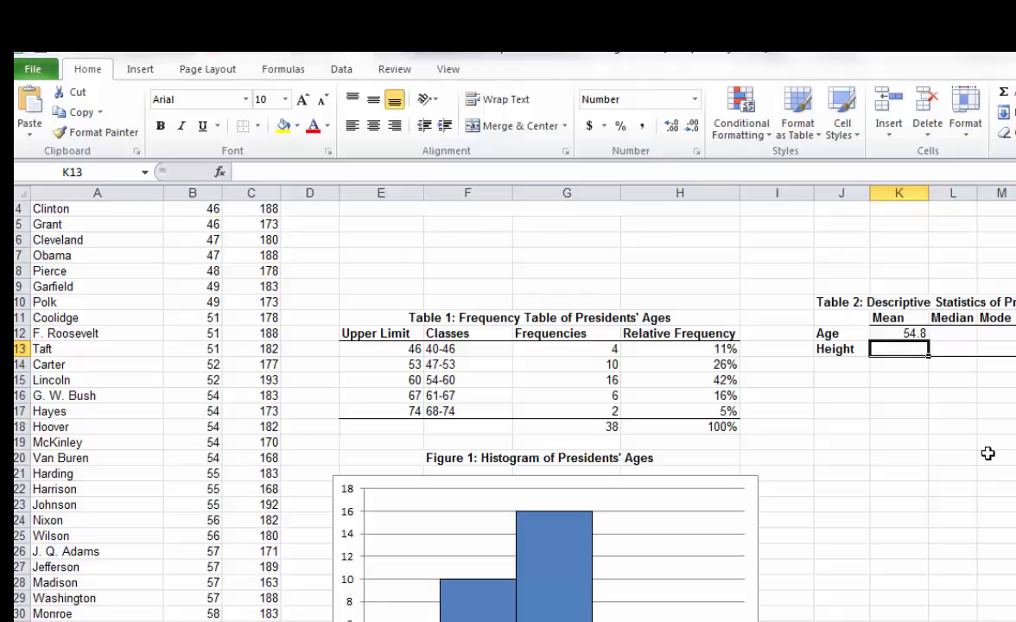
Step: Calculate the median age in cell L12 of Table 2 with =MEDIAN(B2:B39)
click(952, 334)
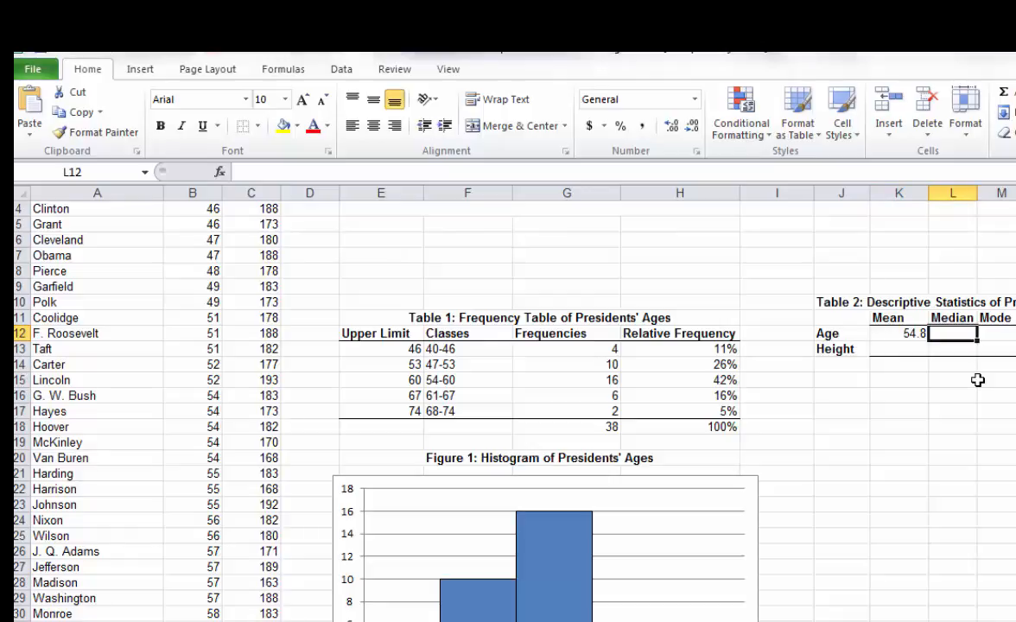
scroll(515, 406, up, 1)
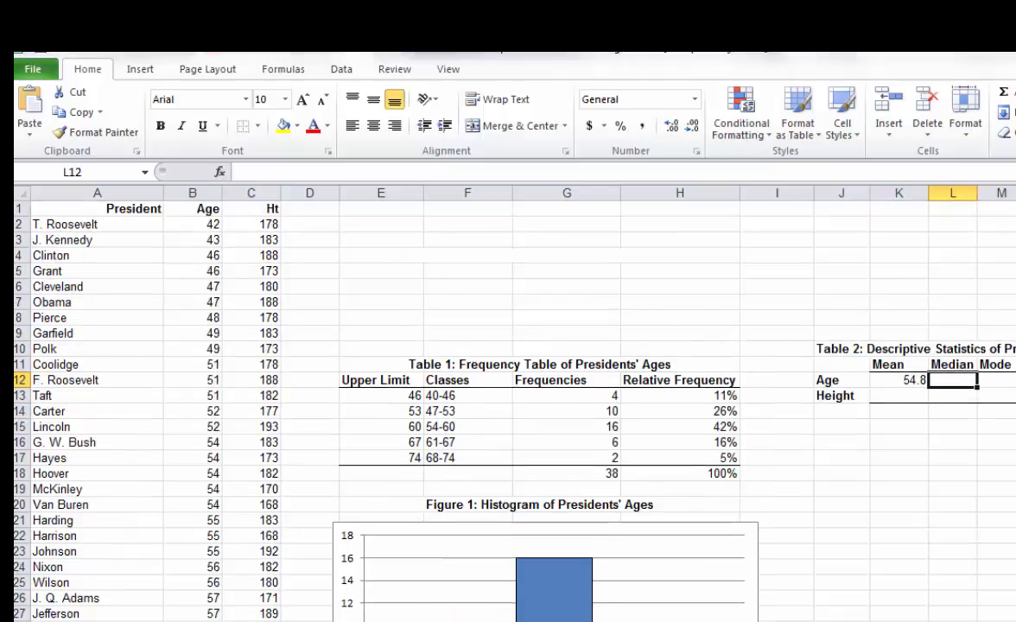
scroll(514, 406, down, 1)
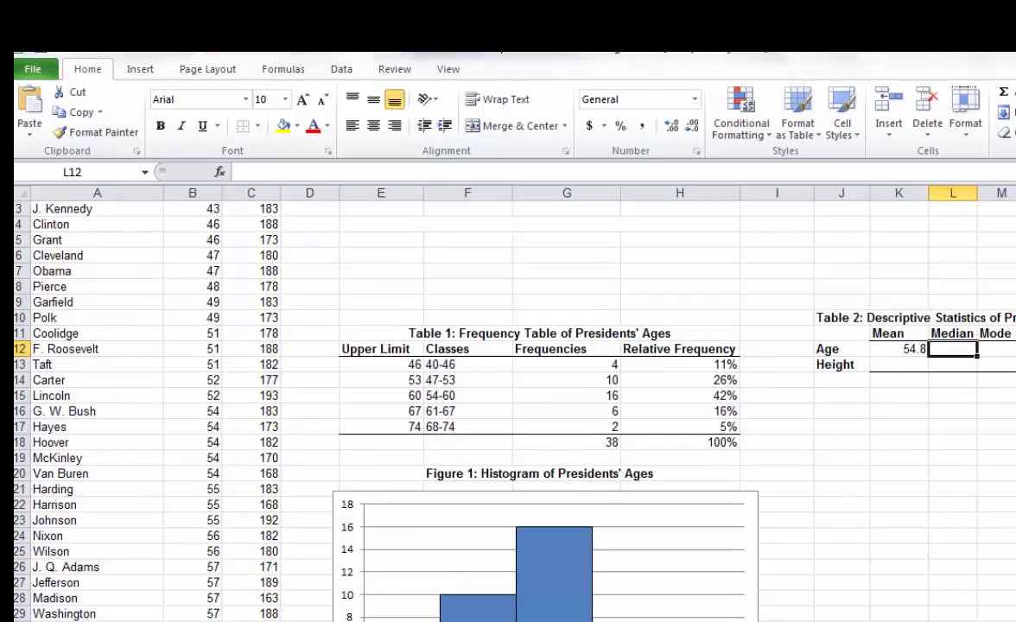
click(408, 172)
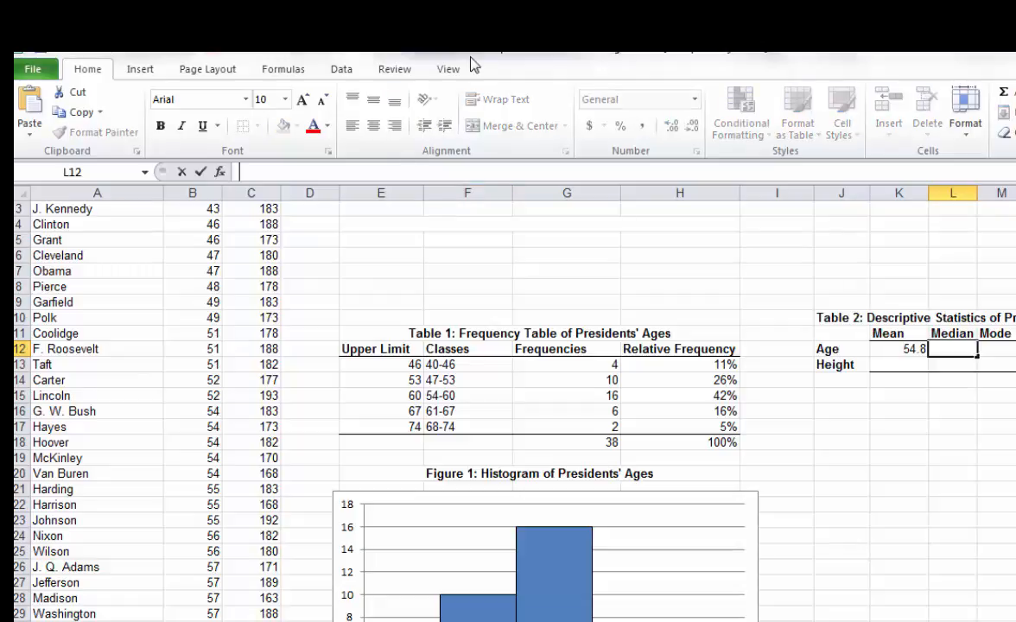
text(=me)
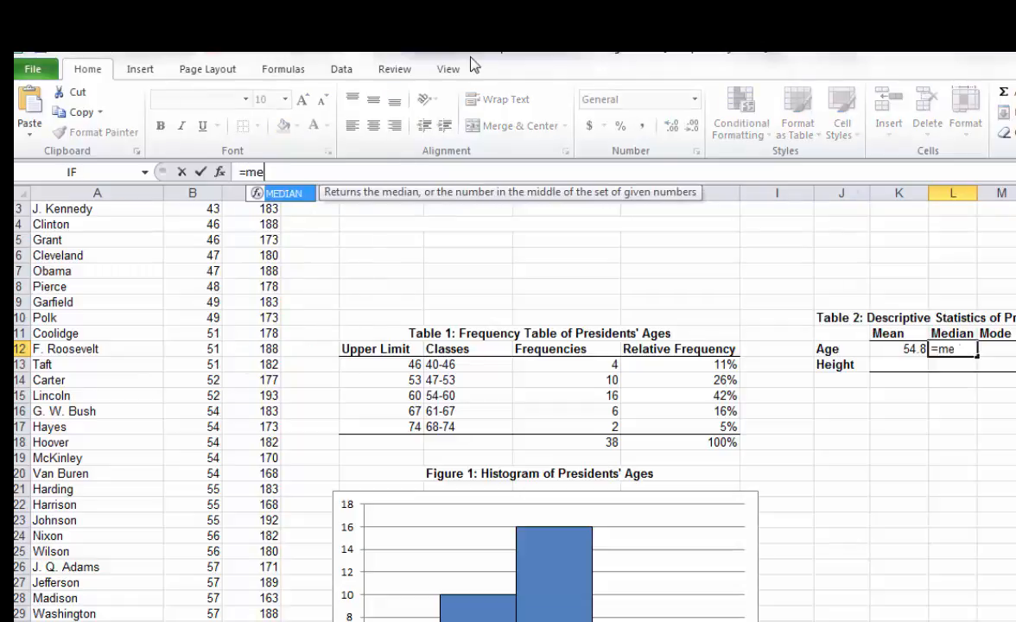
text(d)
double_click(285, 194)
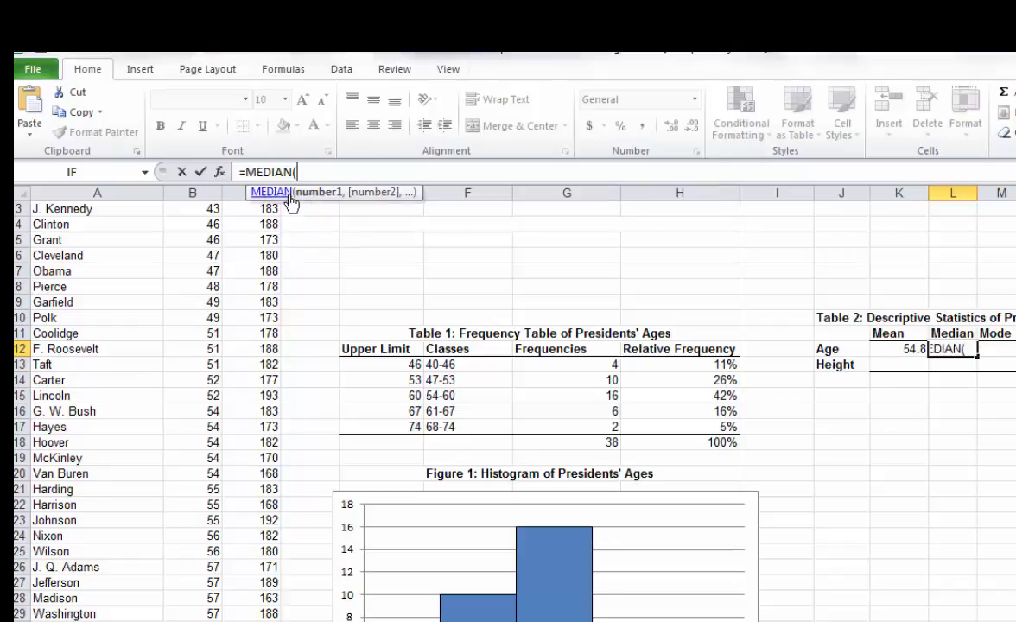
scroll(290, 305, up, 1)
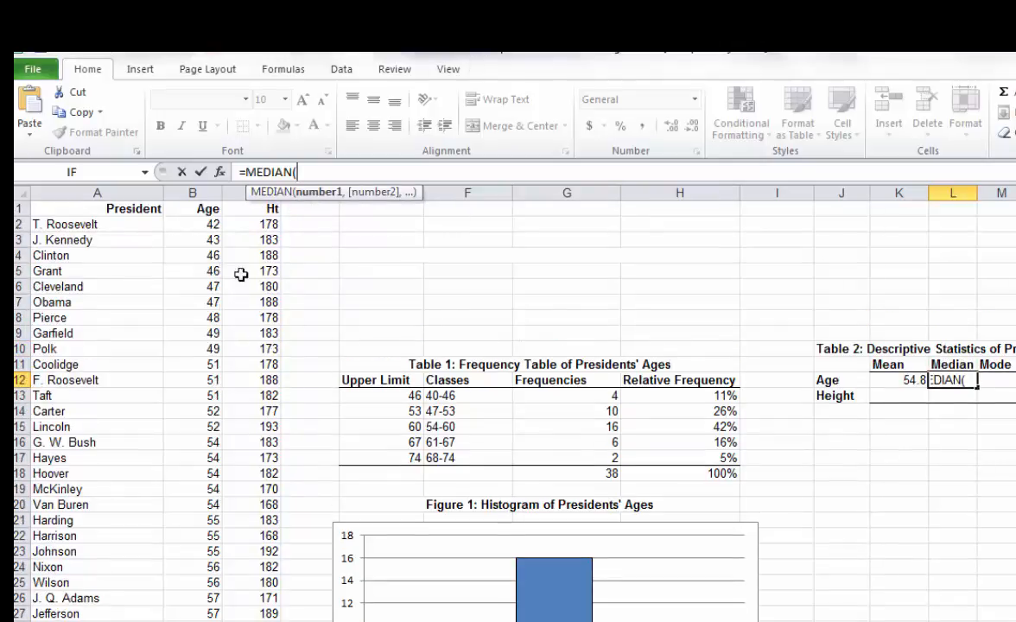
drag(203, 223, 207, 621)
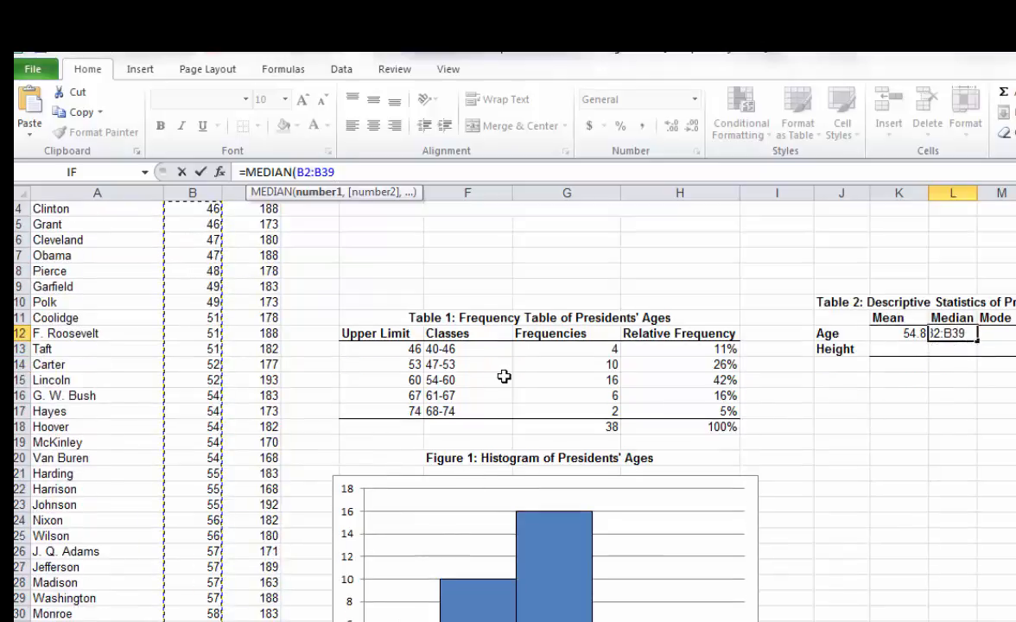
text())
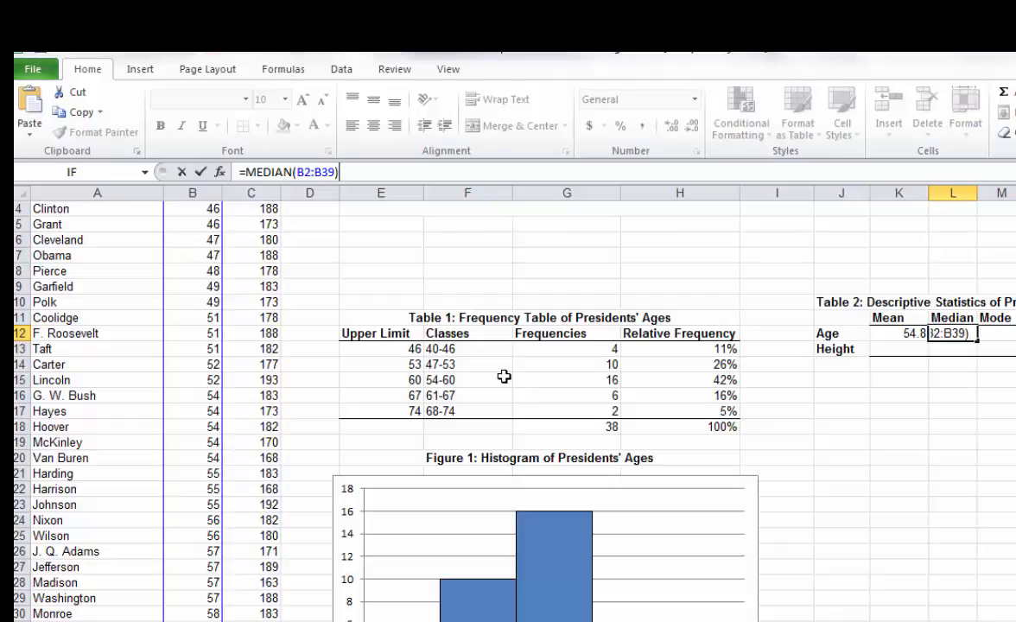
key(Return)
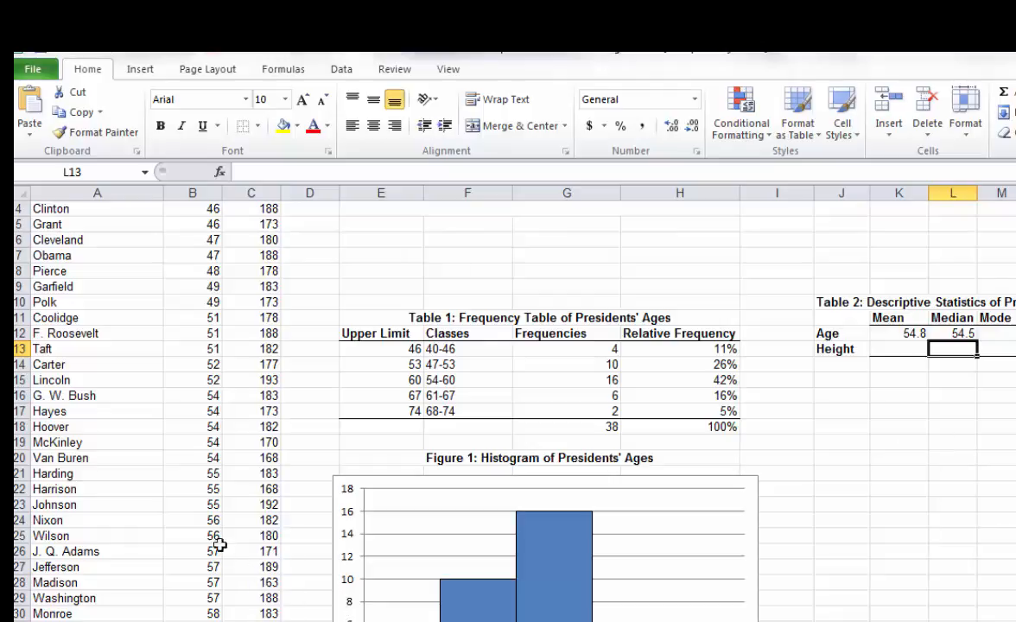
Step: Examine the two middle ages in cells B20 and B21 and compare them with the median age in Table 2
click(207, 460)
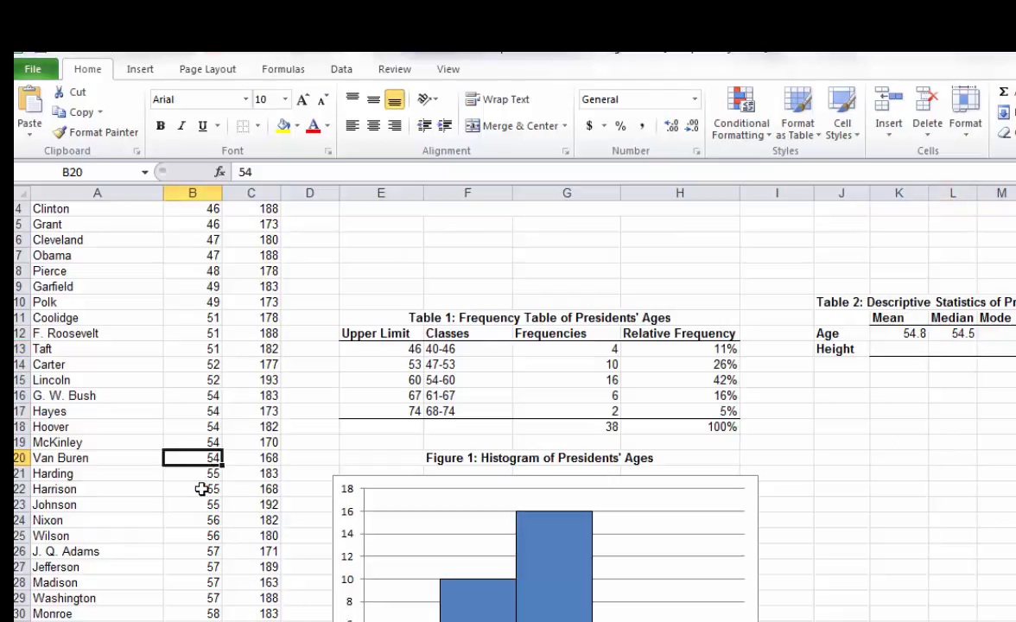
click(199, 473)
click(197, 458)
click(199, 476)
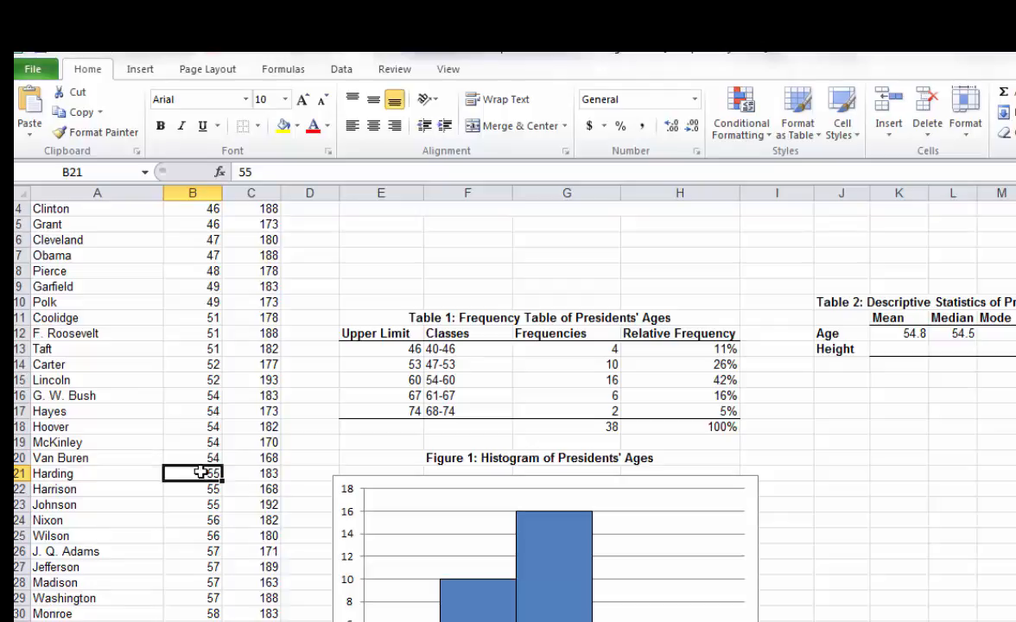
click(967, 334)
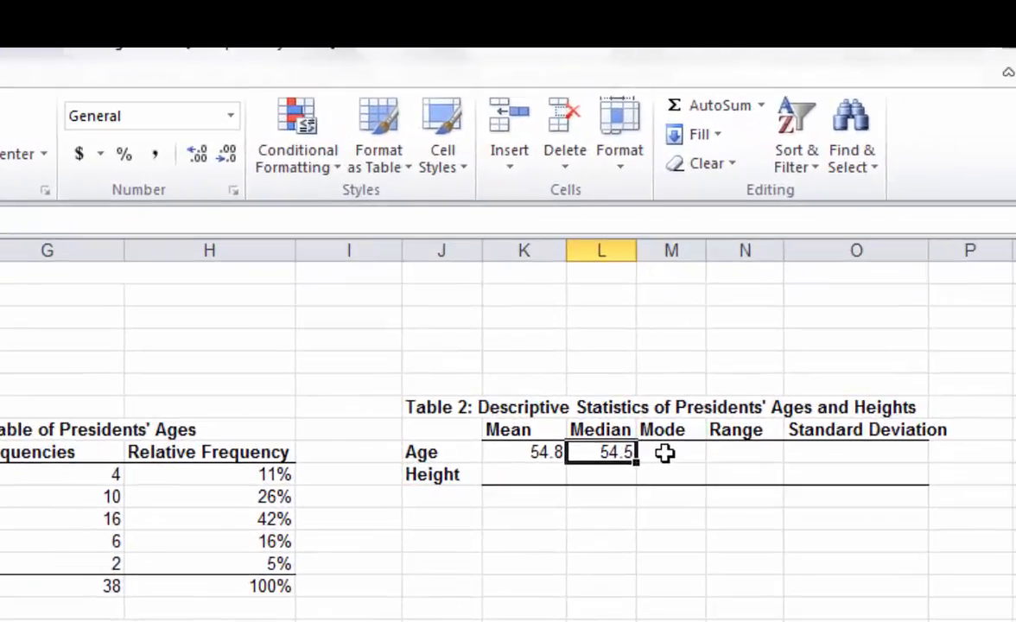
Step: Calculate the mode of the ages in cell M12 of Table 2 with =MODE.SNGL(B2:B39)
click(786, 409)
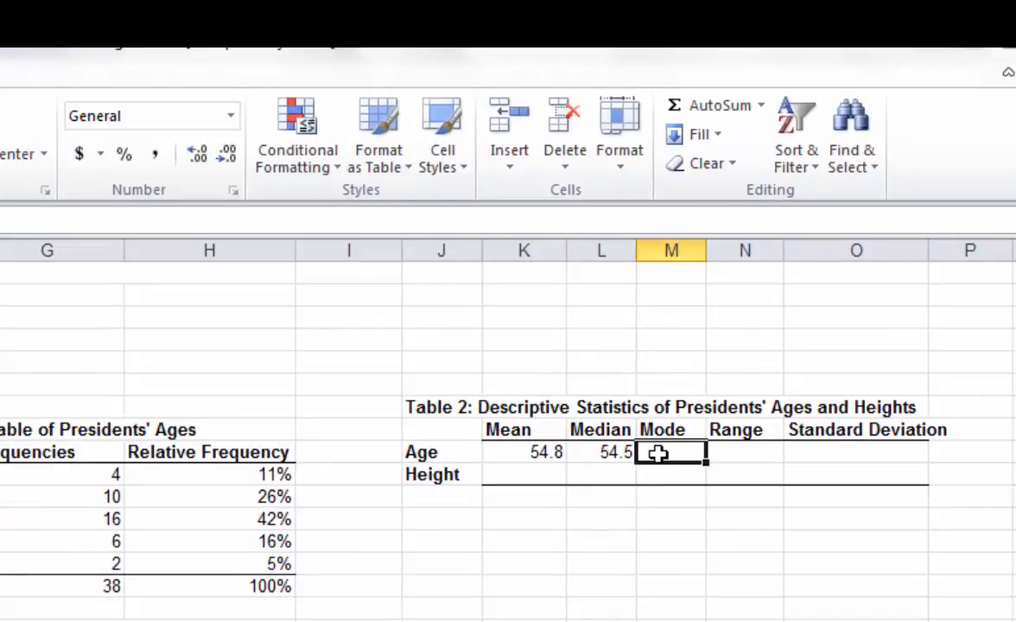
drag(1015, 510, 1015, 497)
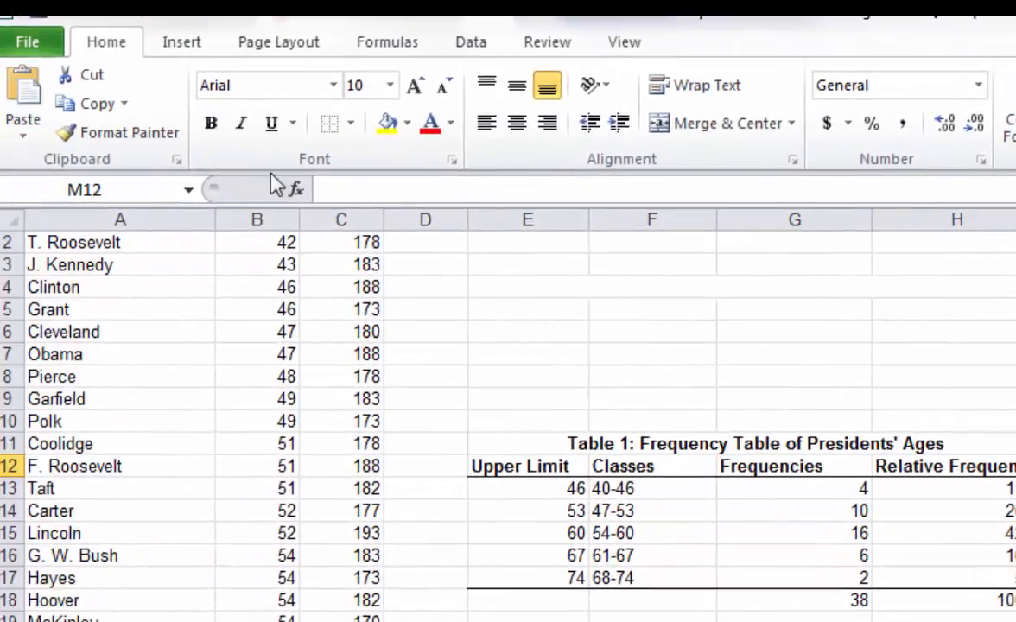
click(438, 193)
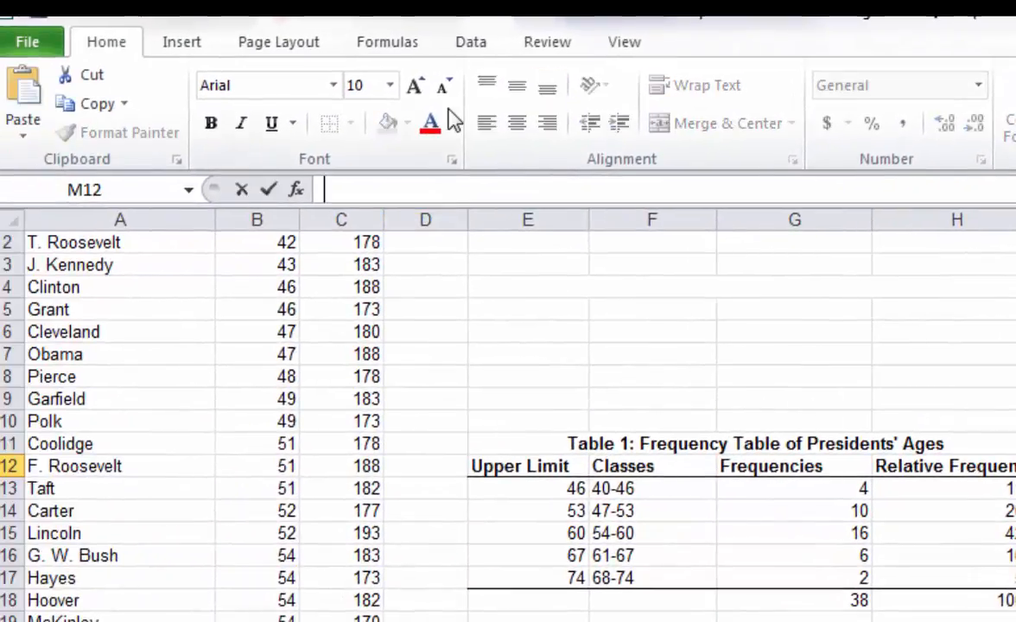
text(=mo)
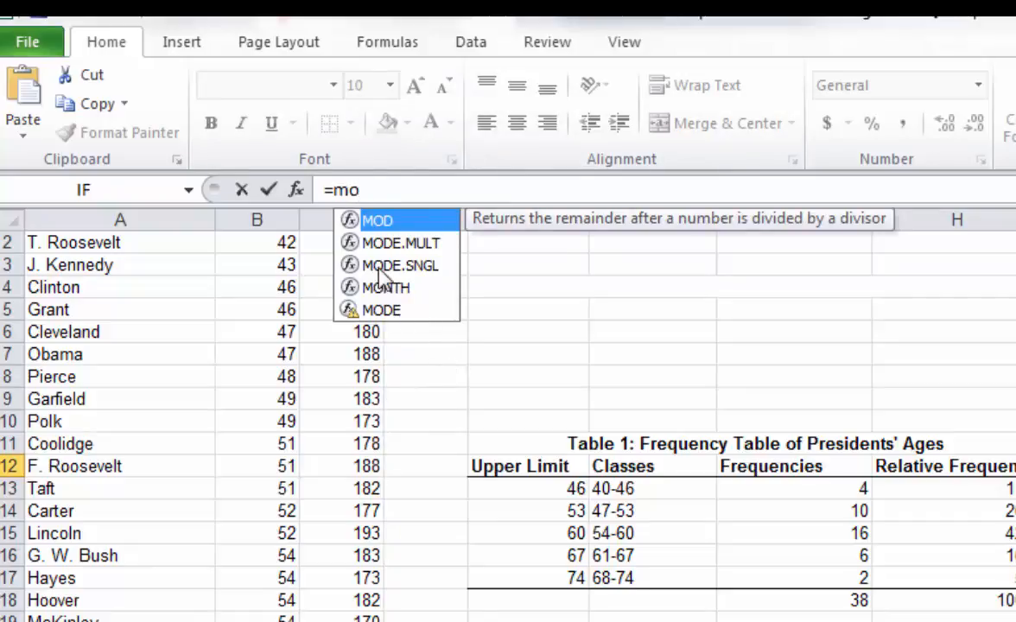
click(416, 268)
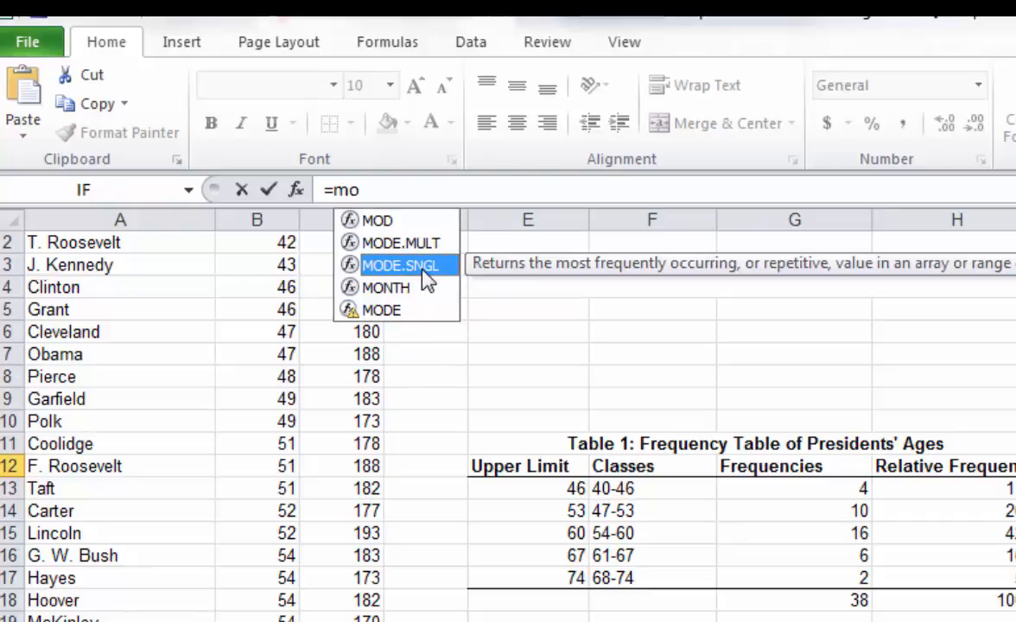
double_click(417, 268)
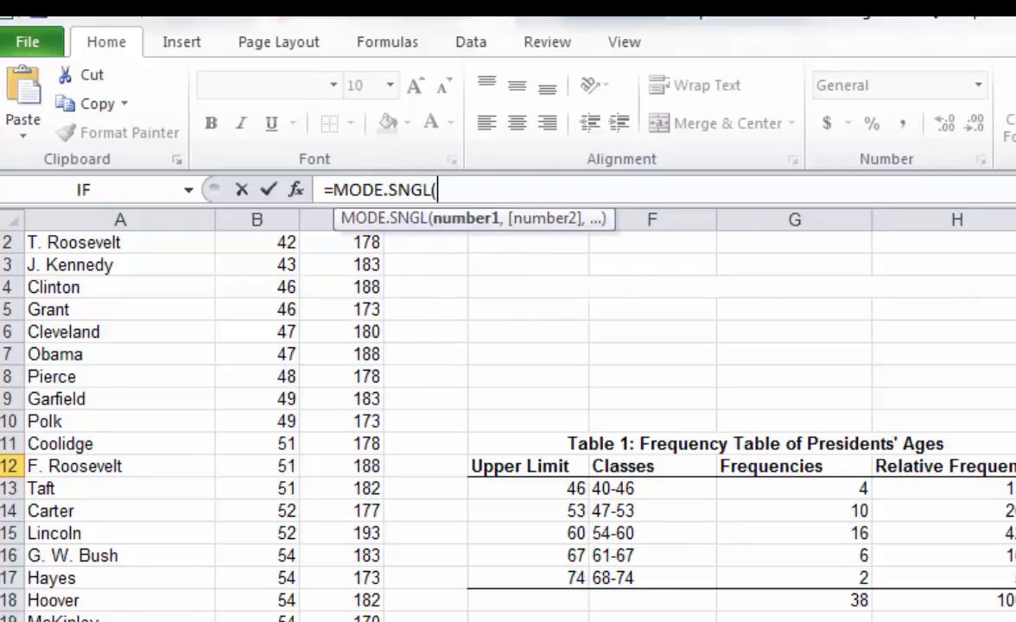
scroll(572, 235, up, 1)
drag(282, 266, 274, 619)
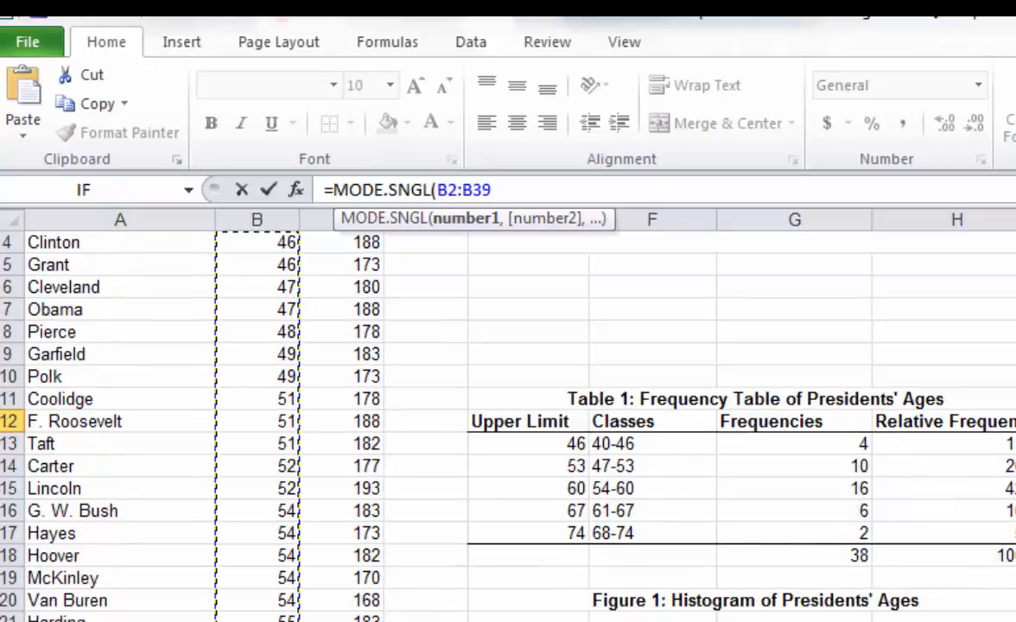
text())
key(Return)
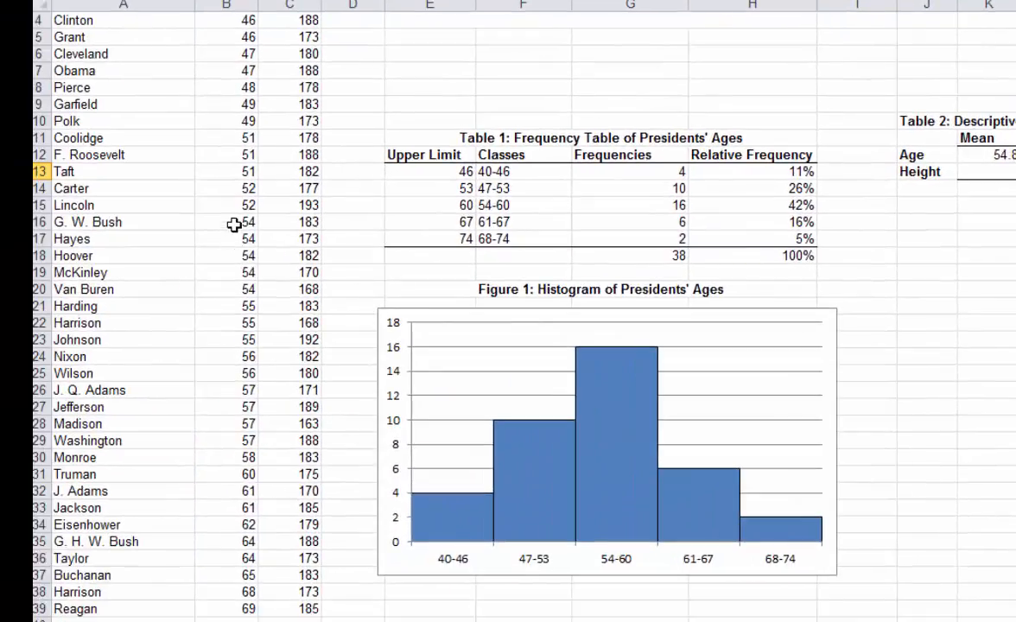
Step: Examine the repeated ages in column B around cells B16 to B22 to check the mode of the ages in Table 2
click(233, 223)
click(235, 238)
click(235, 256)
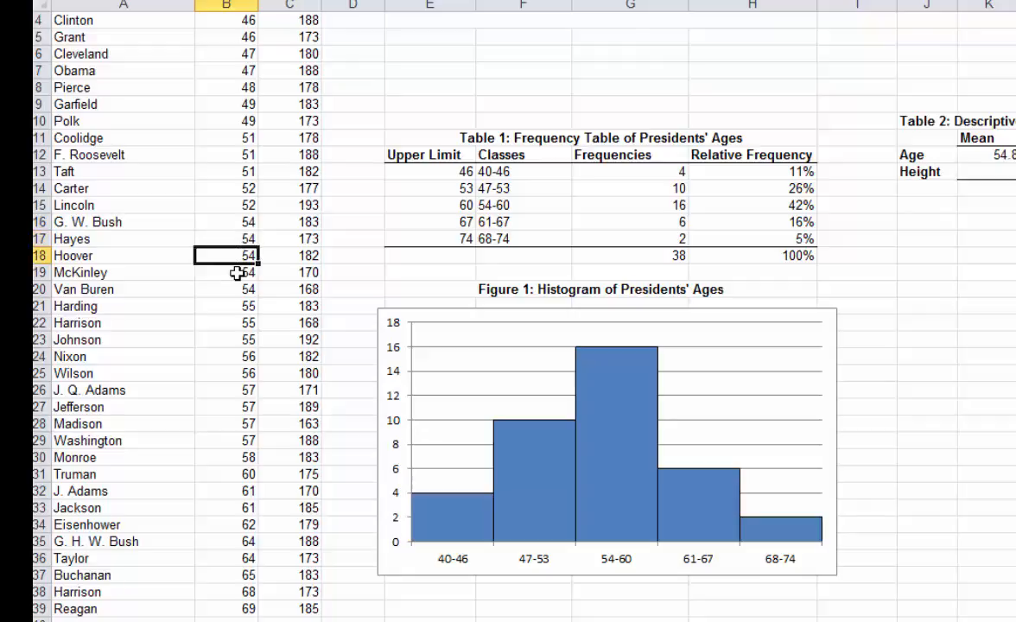
click(236, 272)
click(246, 289)
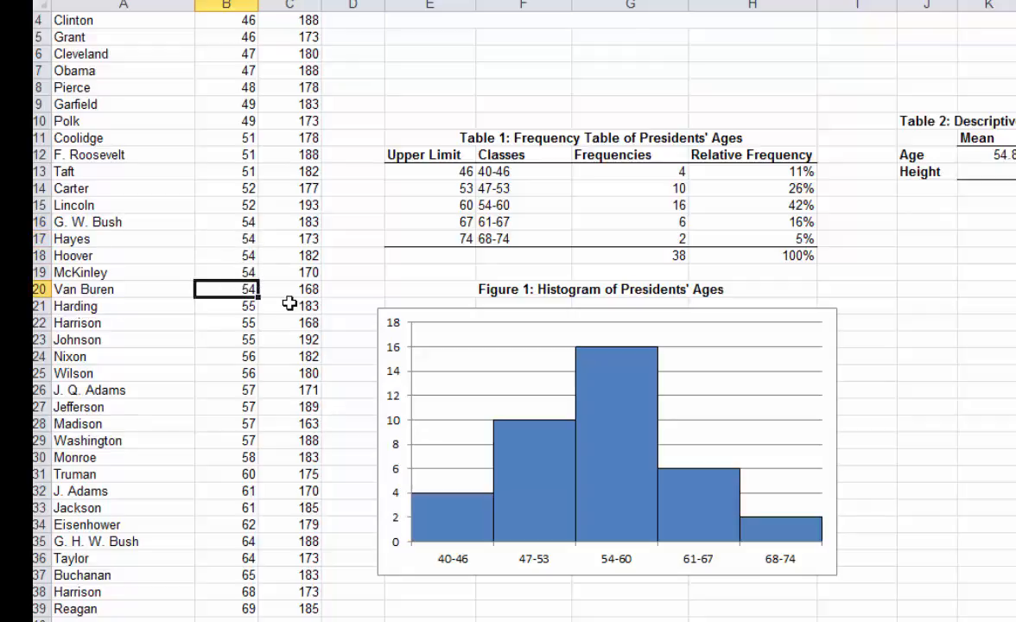
click(237, 307)
click(238, 323)
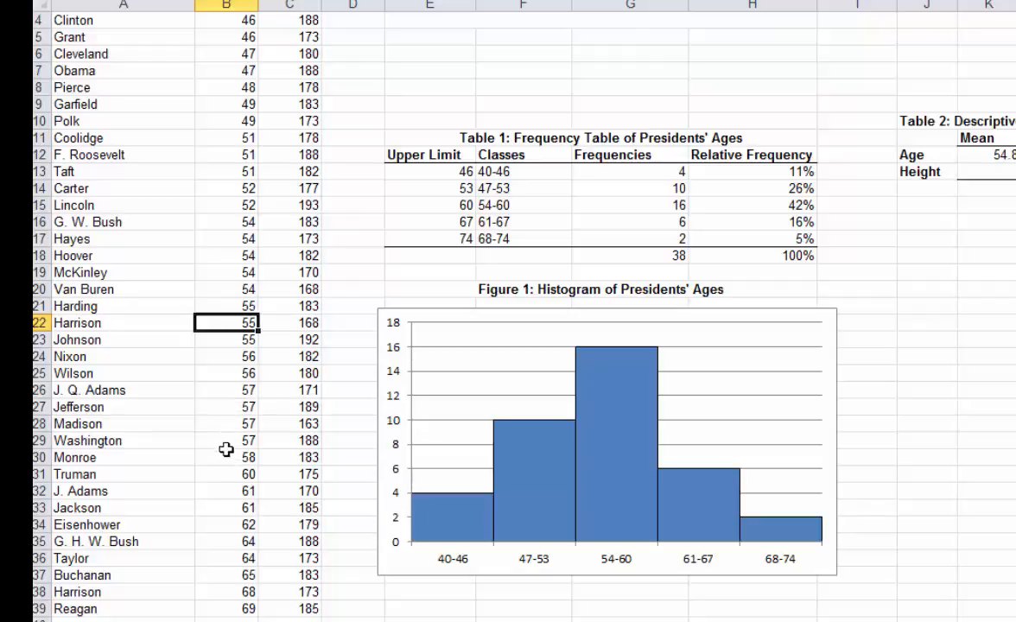
scroll(247, 221, up, 1)
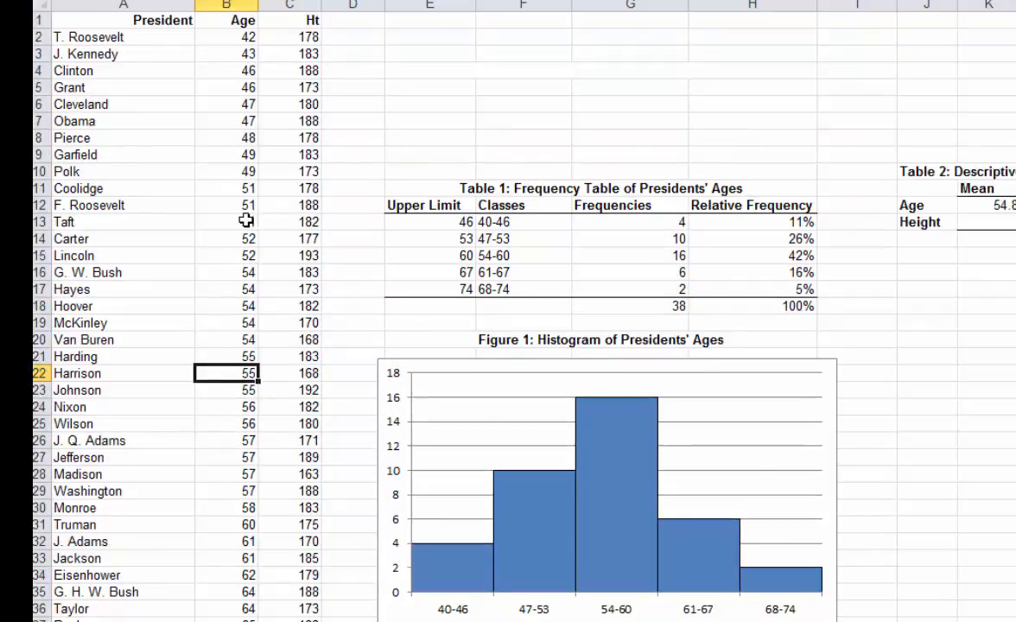
scroll(247, 221, down, 1)
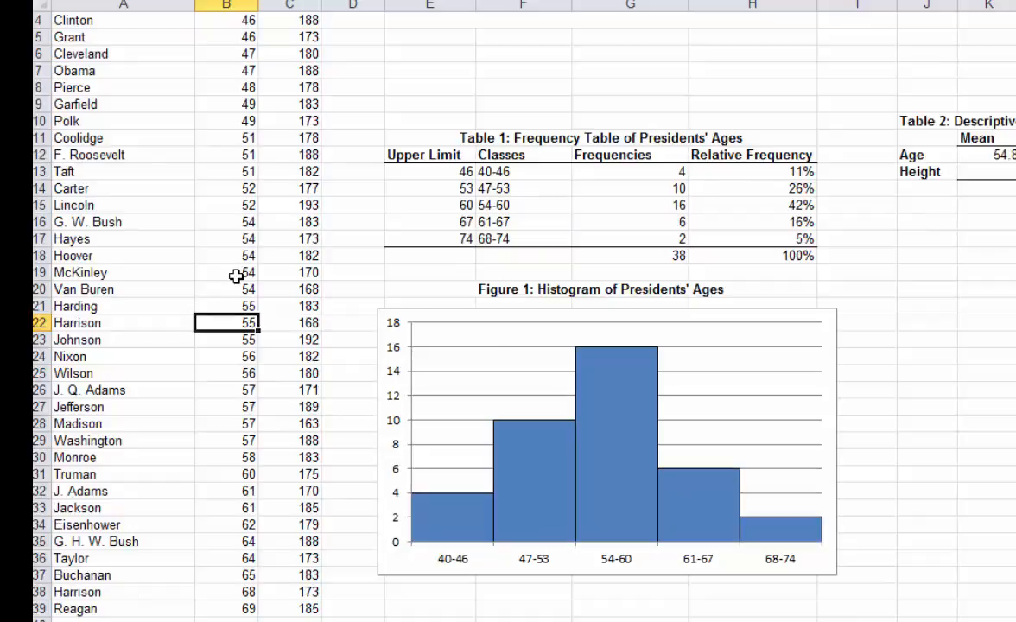
click(249, 221)
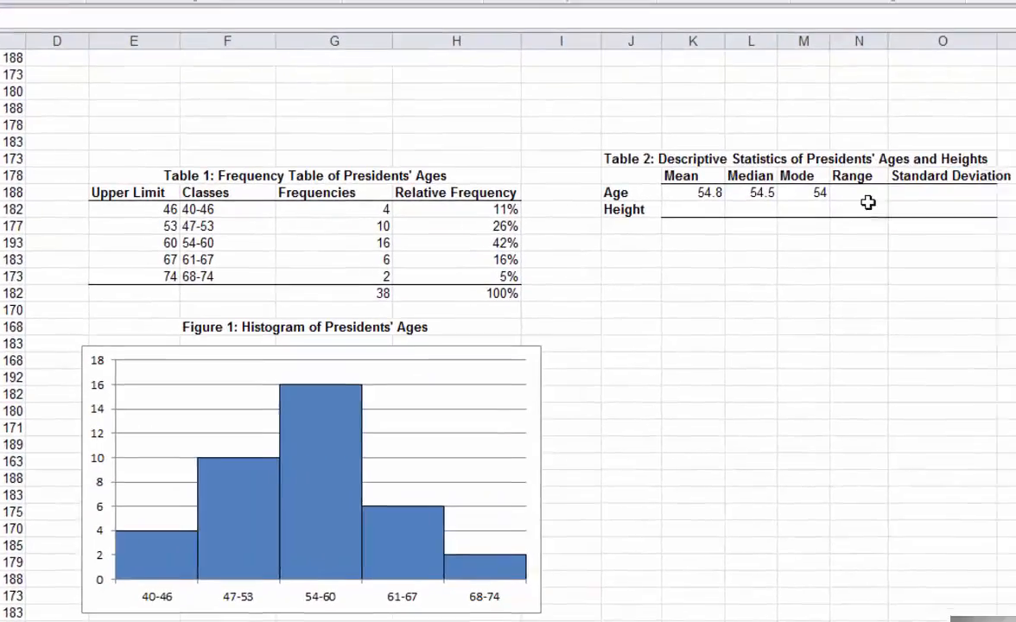
Step: Check the highest age in B39 and the lowest in B2, and enter the age range 27 in cell N12 of Table 2
click(841, 199)
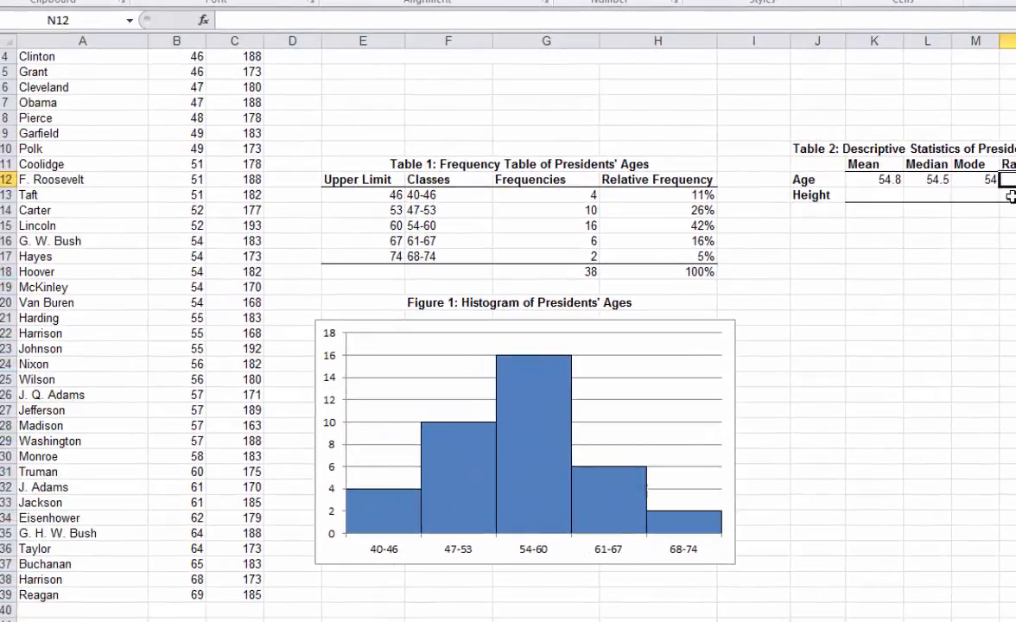
click(183, 595)
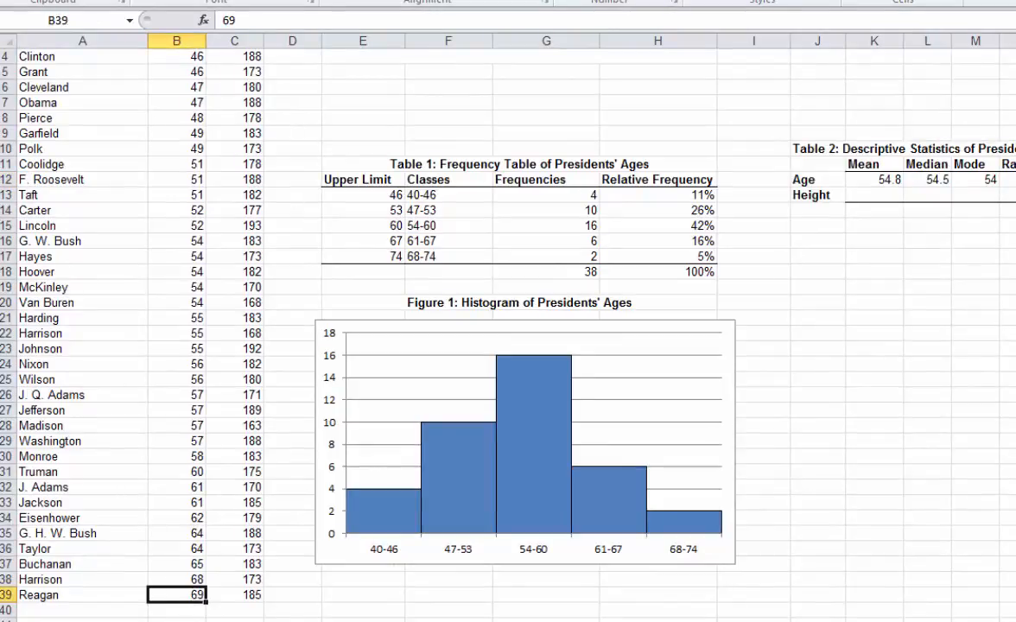
scroll(208, 471, up, 1)
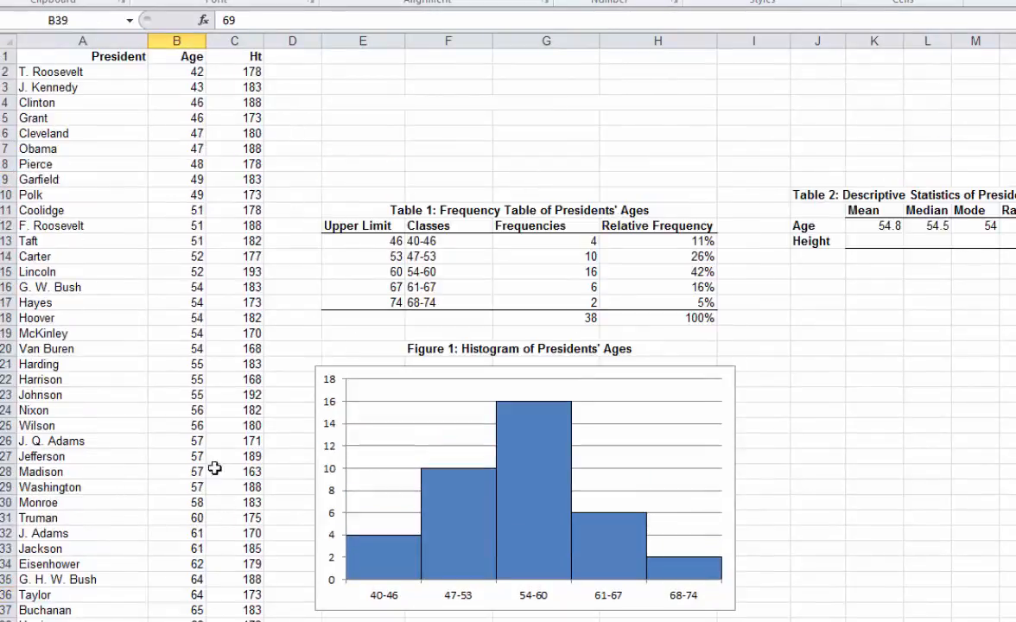
click(187, 73)
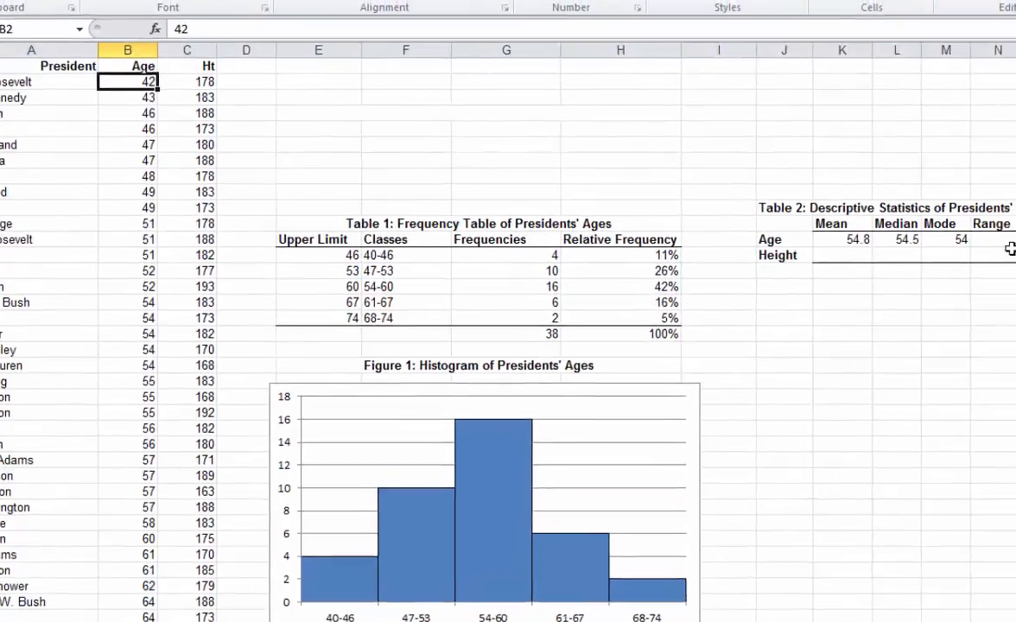
click(1000, 241)
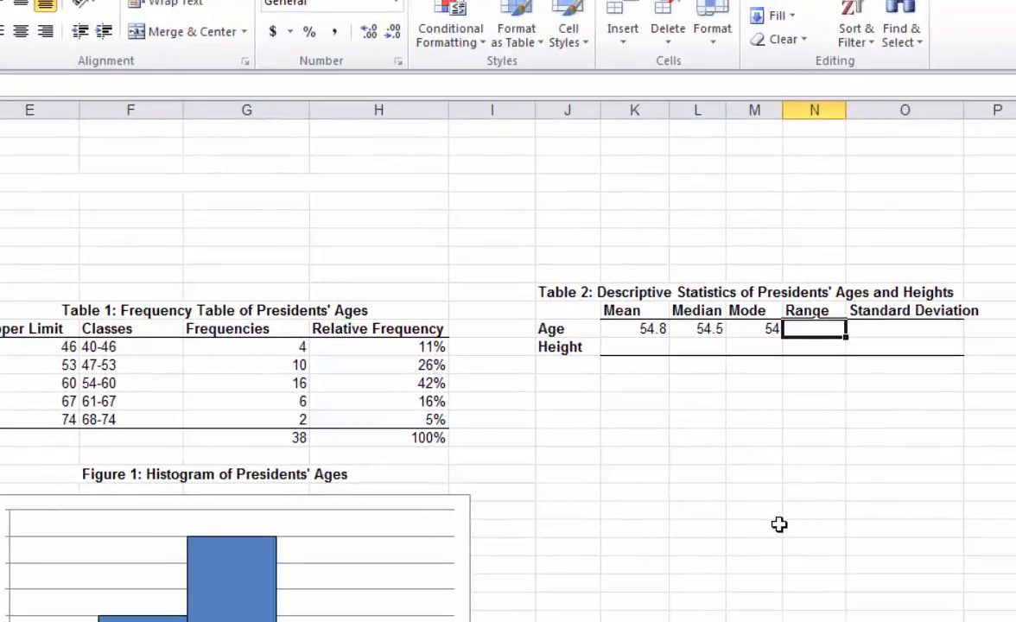
text(2)
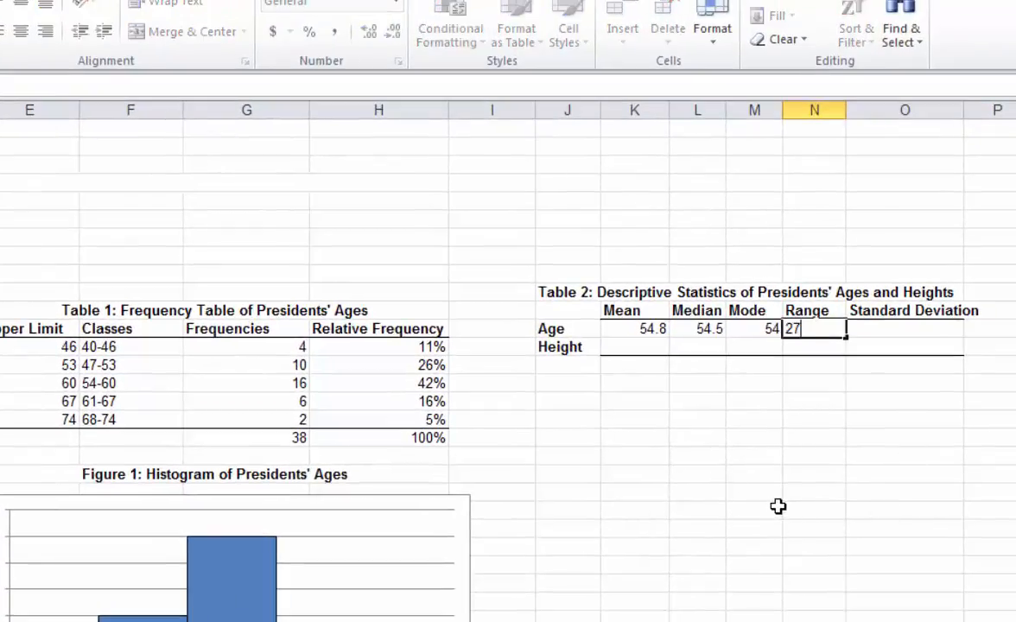
text(7)
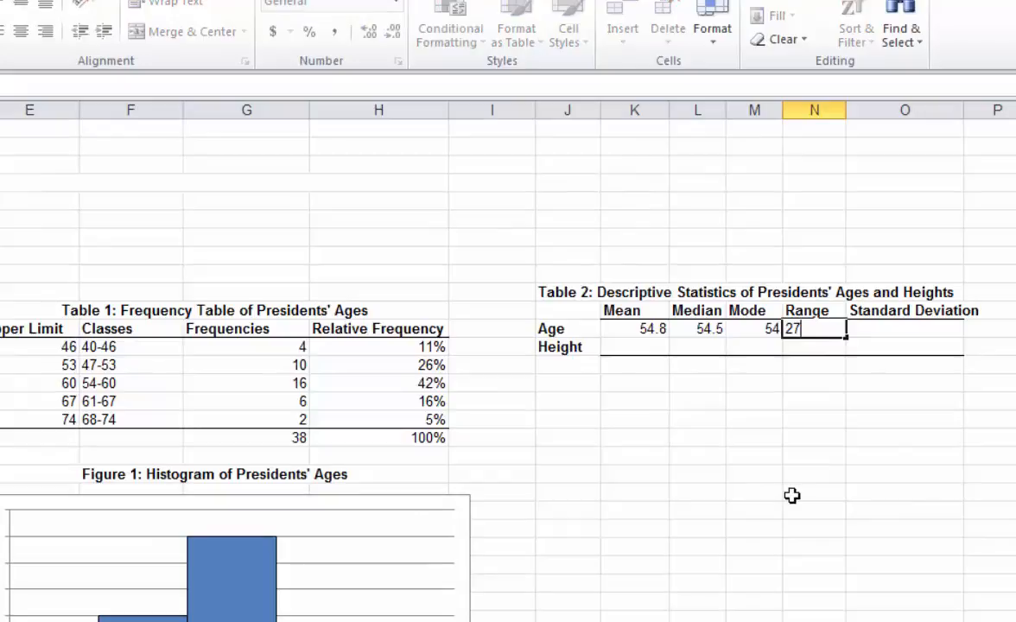
Step: Calculate the population standard deviation of the ages in cell O12 of Table 2 with =STDEV.P(B2:B39)
click(893, 329)
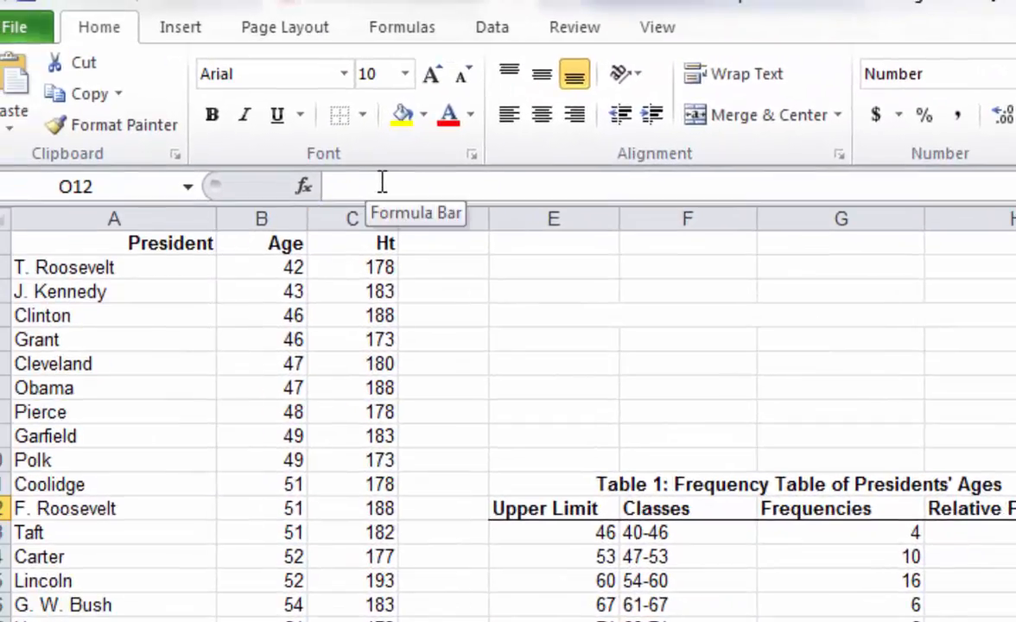
click(382, 182)
text(=)
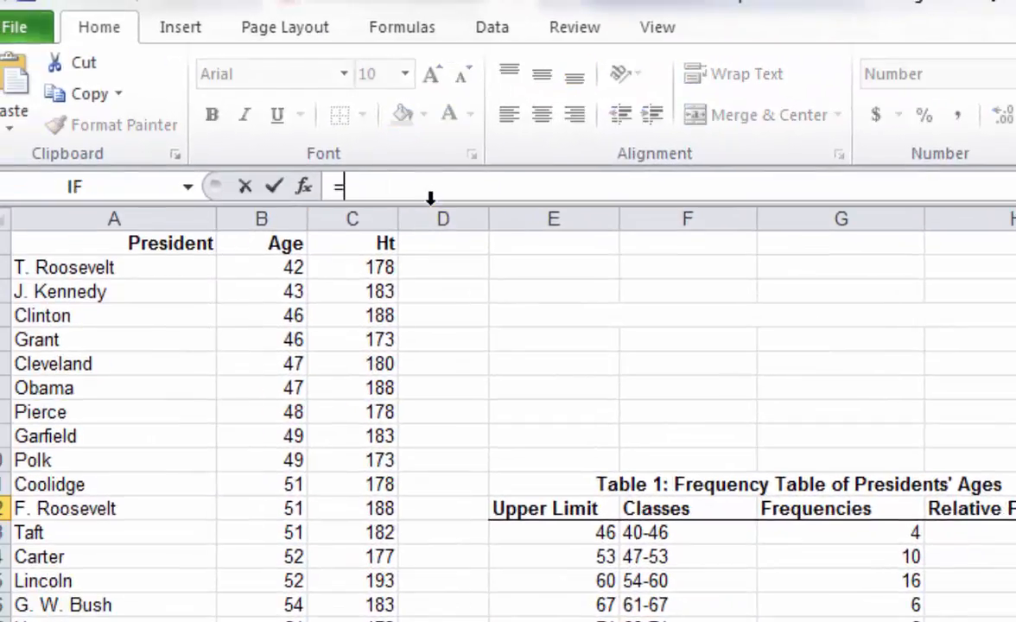
text(s)
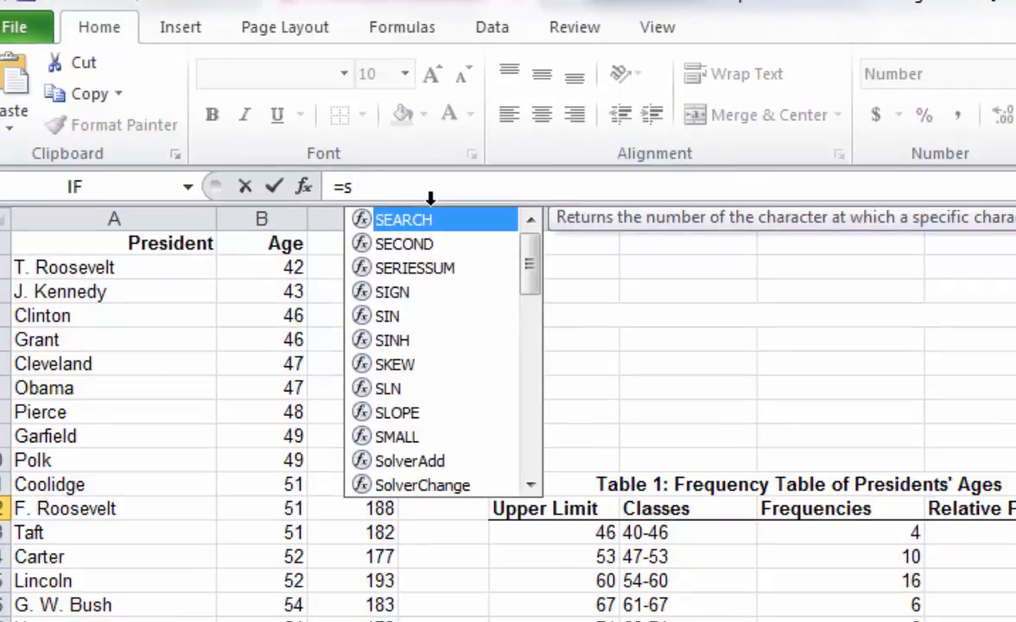
text(t)
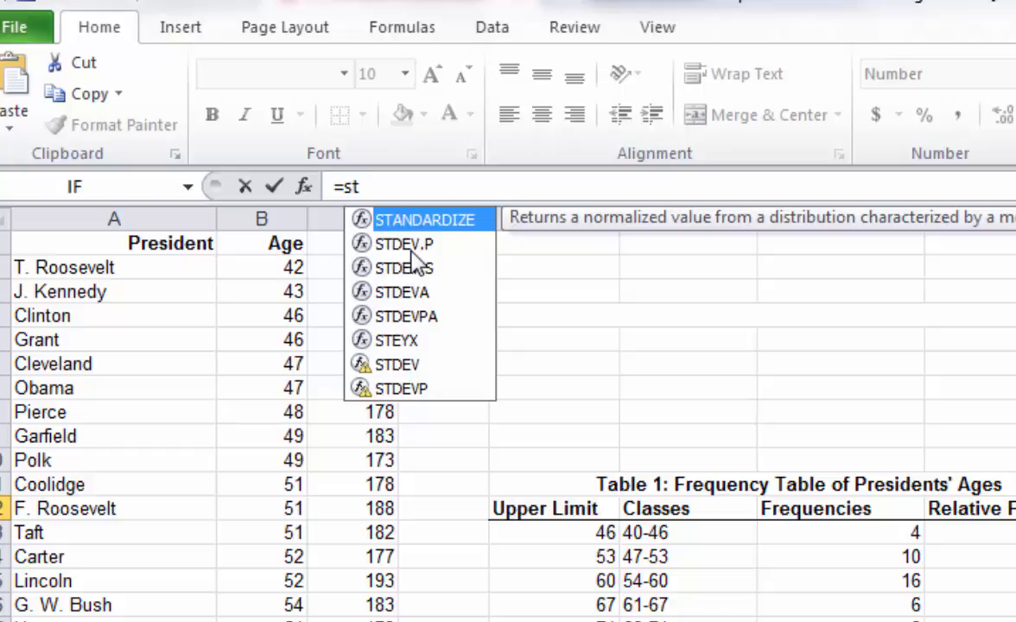
click(399, 245)
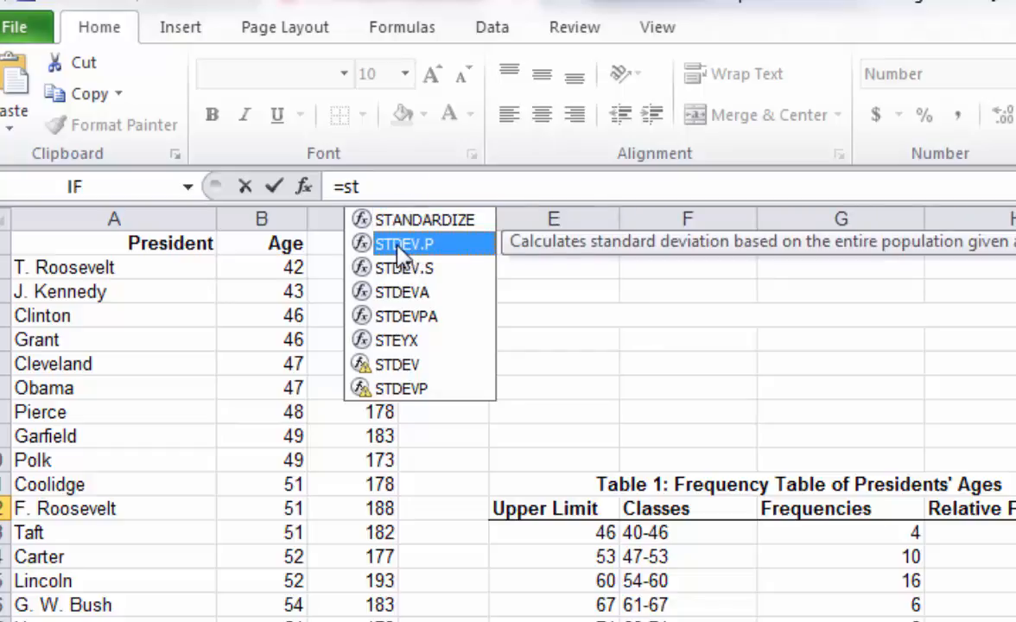
double_click(399, 245)
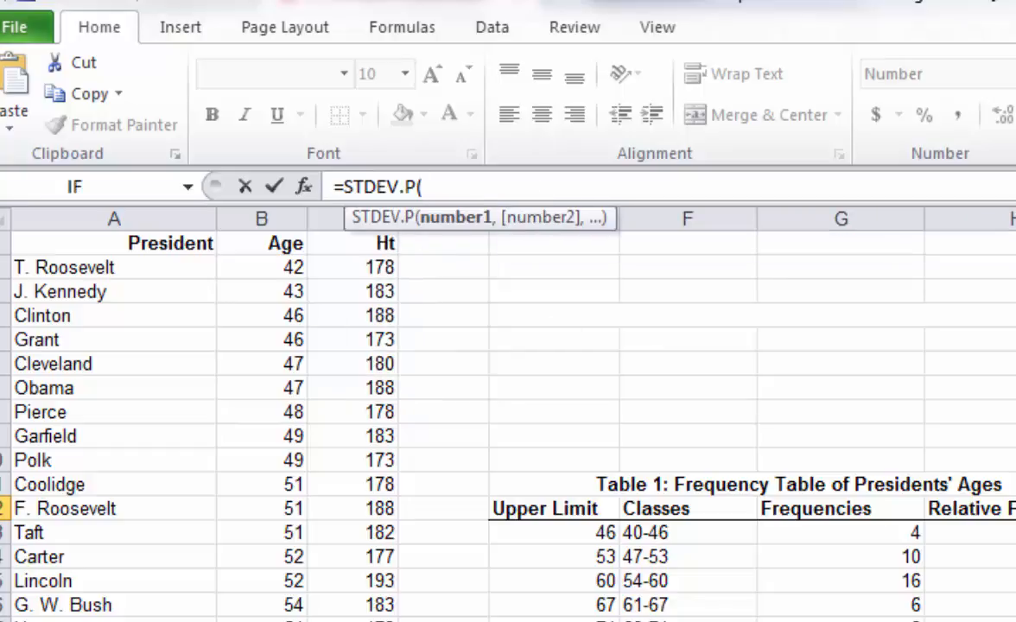
drag(262, 267, 259, 618)
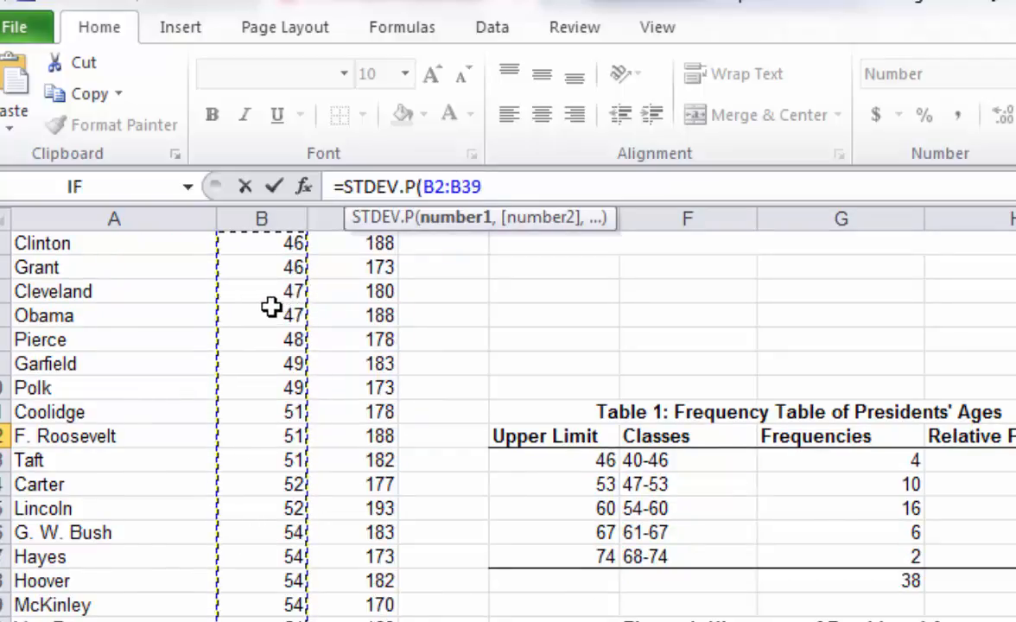
text())
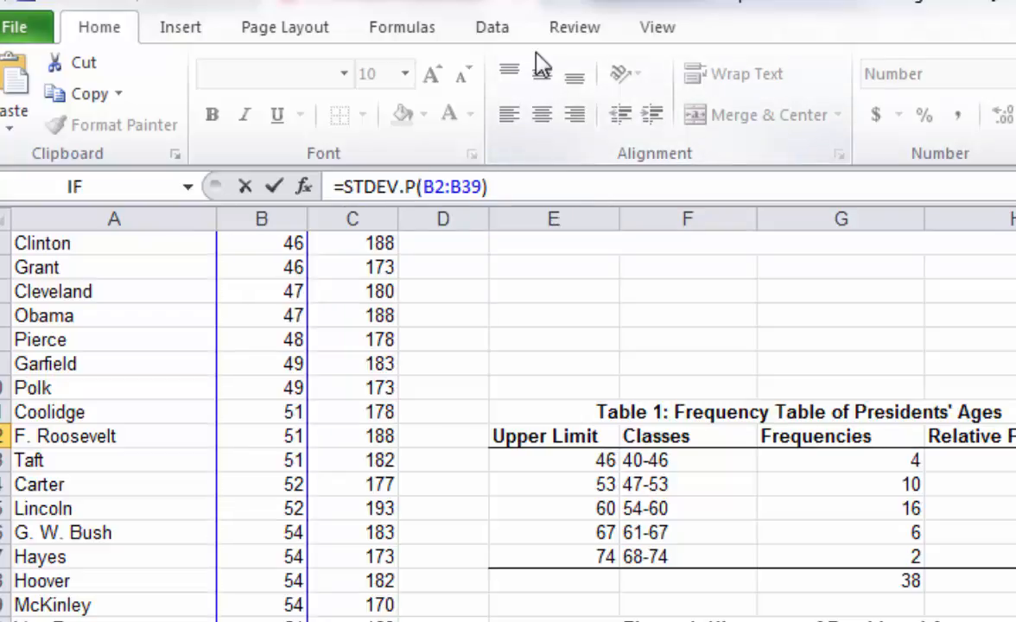
key(Return)
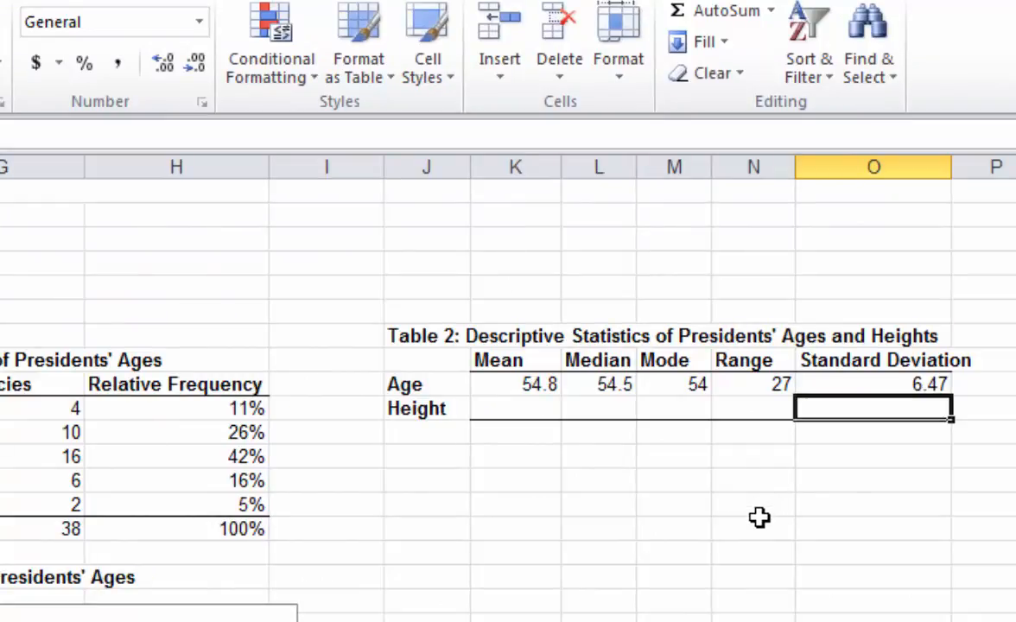
click(520, 385)
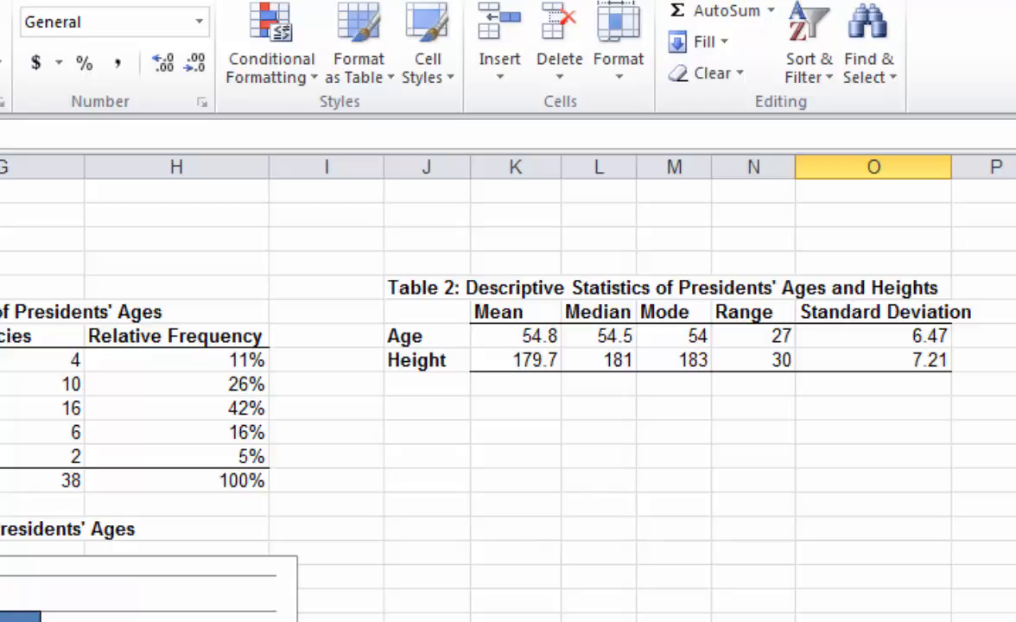
click(432, 479)
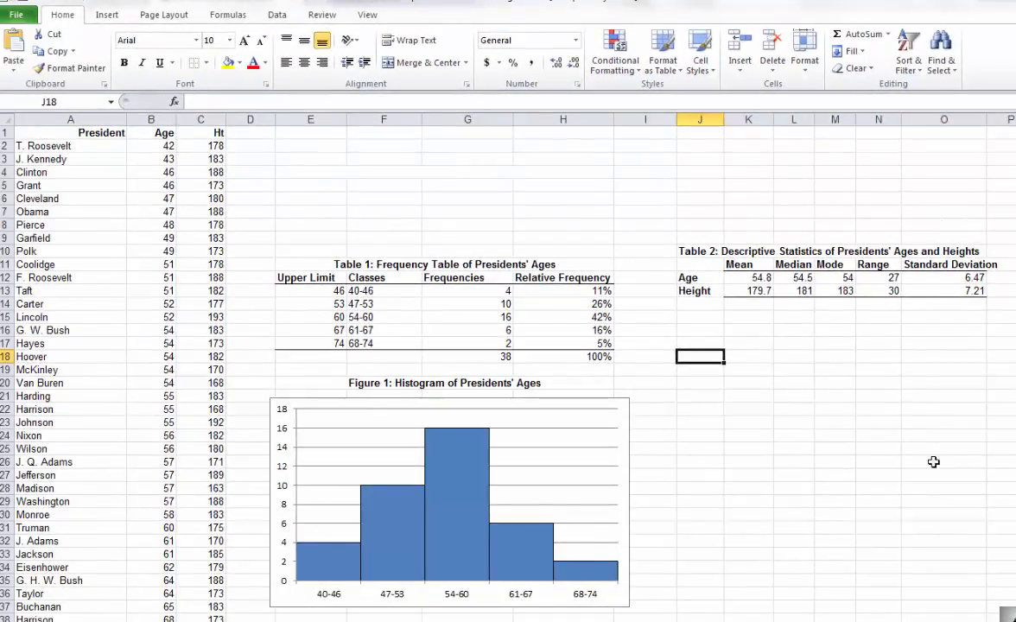
Step: Insert a markers-only scatter chart of the Age and Ht data in B1:C39 and place it below Table 2
scroll(855, 425, down, 1)
scroll(502, 348, up, 1)
drag(143, 132, 200, 594)
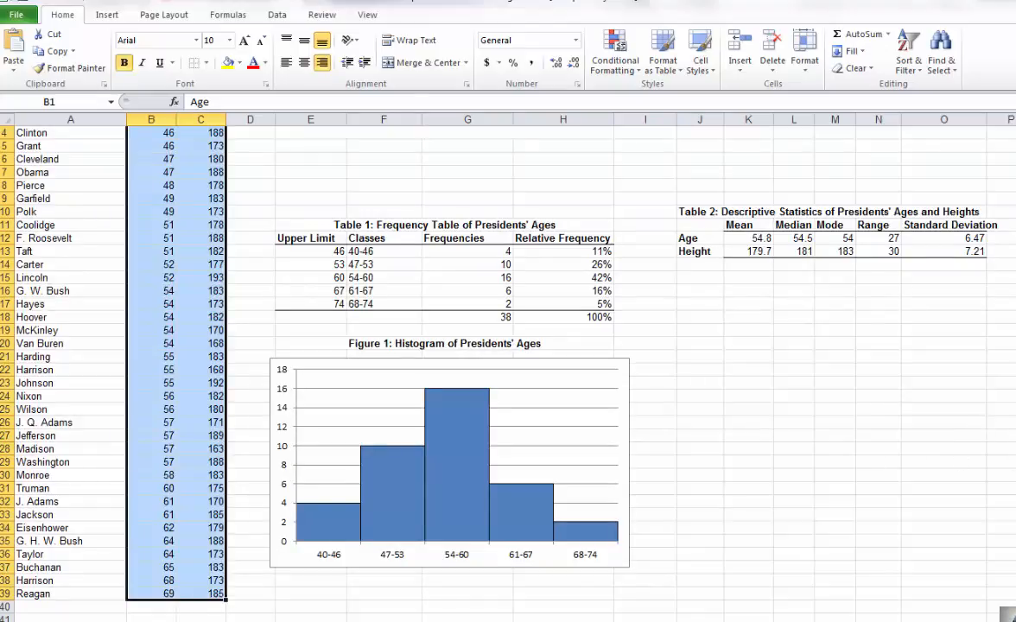
scroll(508, 369, up, 1)
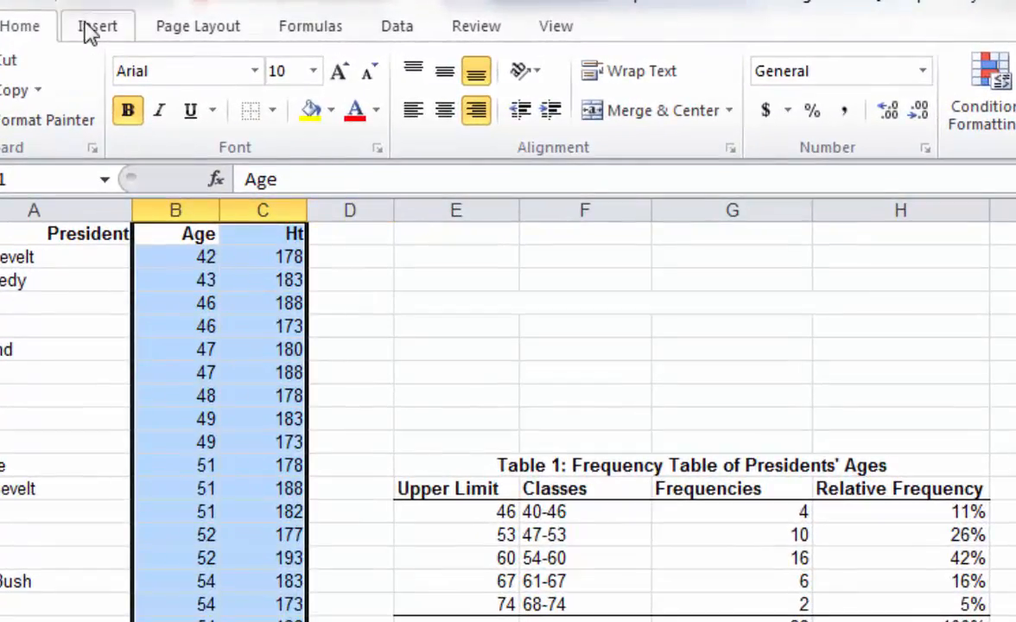
click(93, 28)
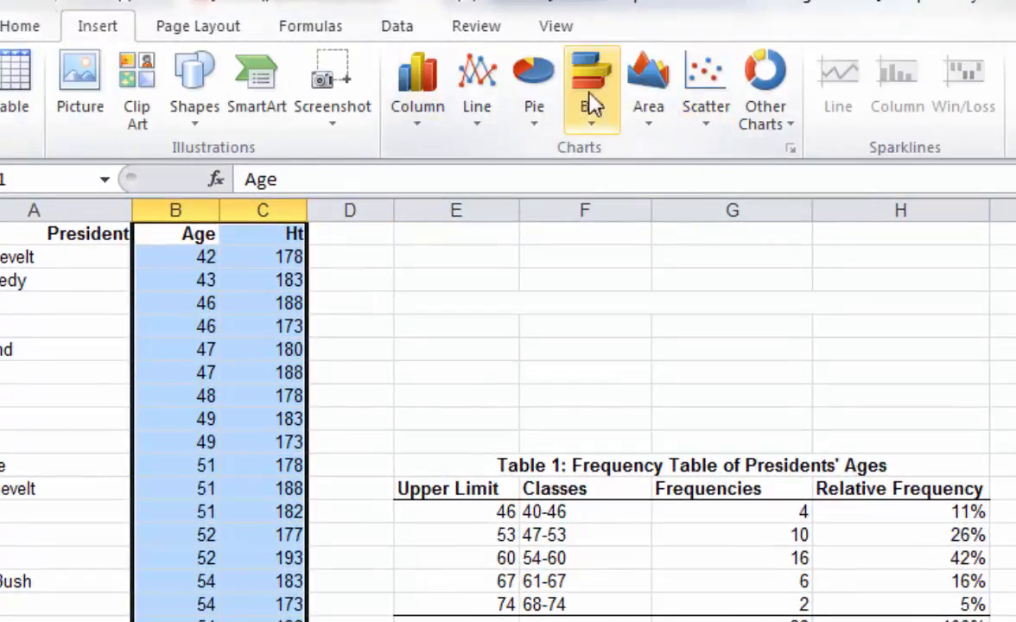
click(708, 85)
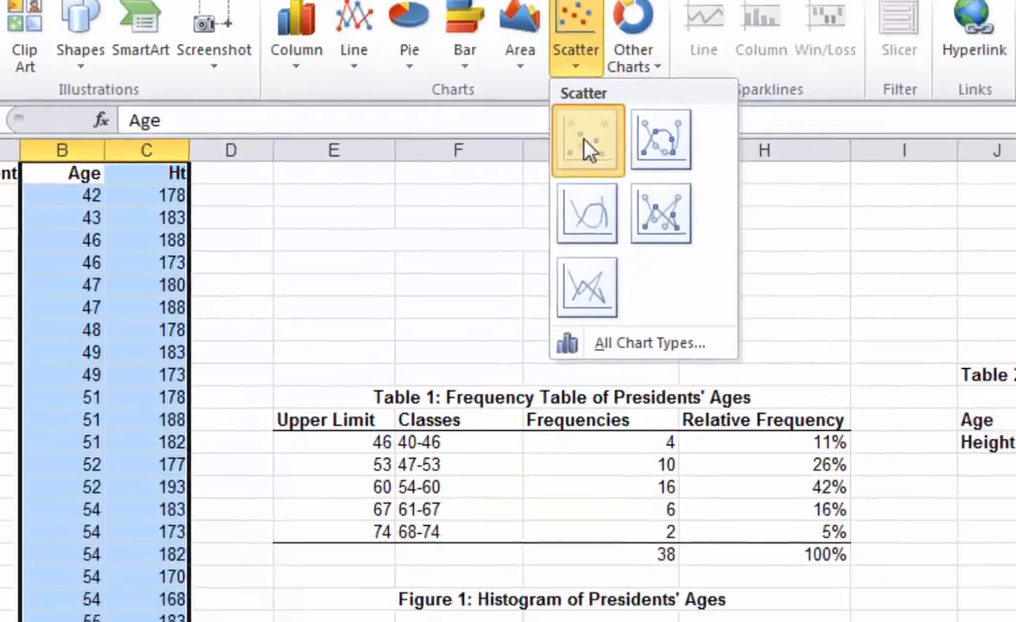
click(715, 203)
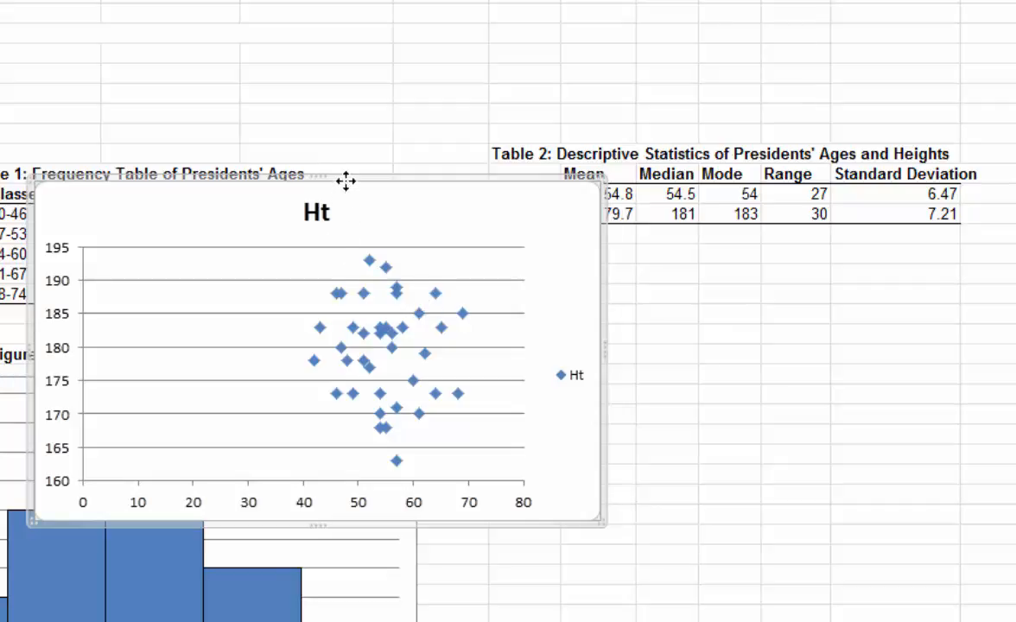
drag(345, 179, 783, 301)
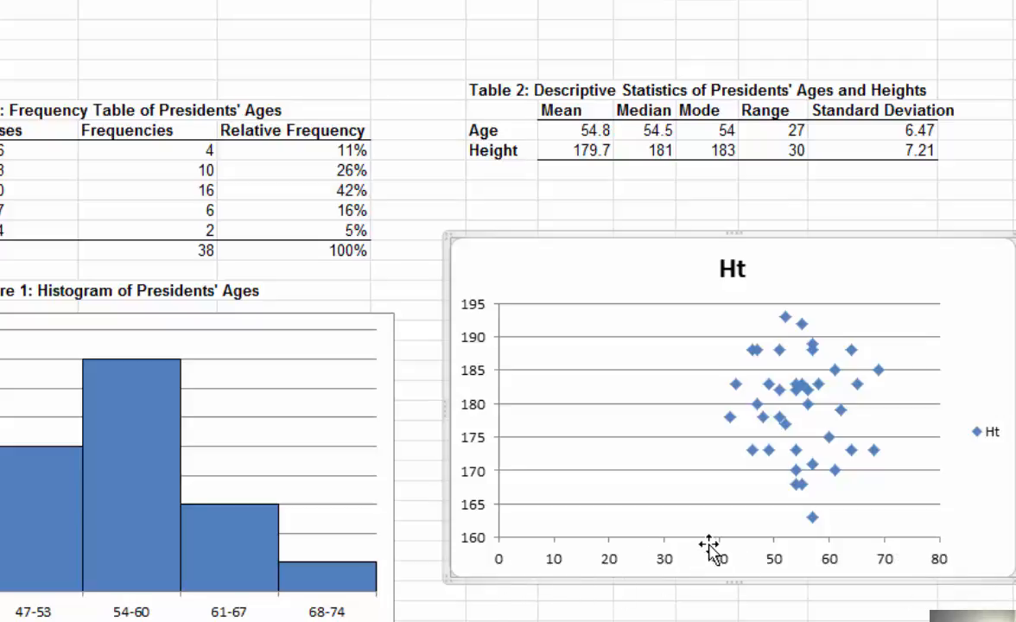
Step: Set the scatter chart's horizontal axis to a fixed minimum of 40 and a fixed maximum of 70
click(610, 566)
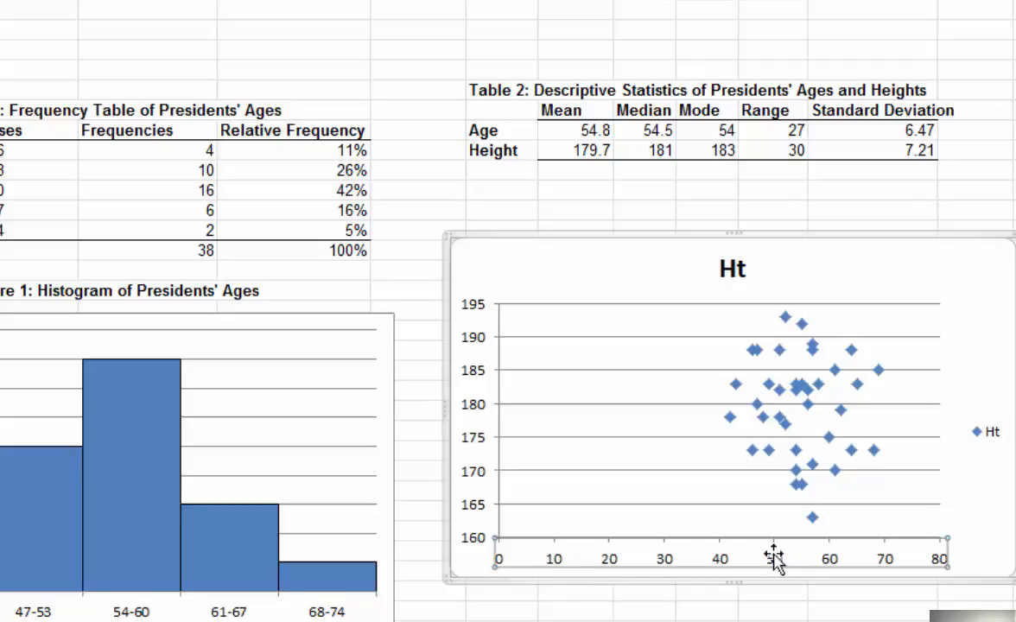
right_click(562, 562)
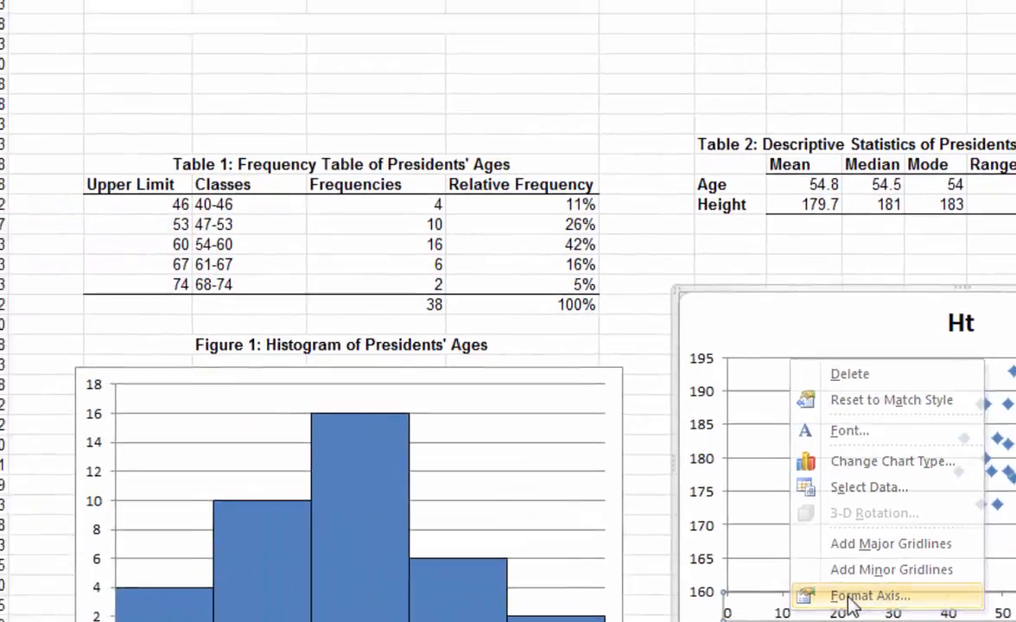
click(623, 543)
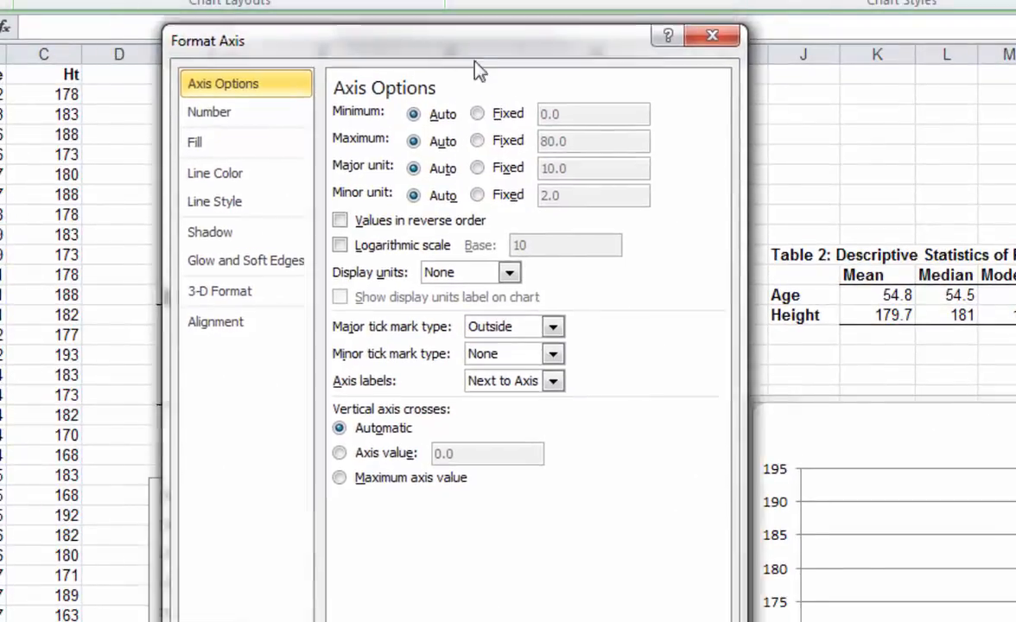
drag(474, 62, 603, 110)
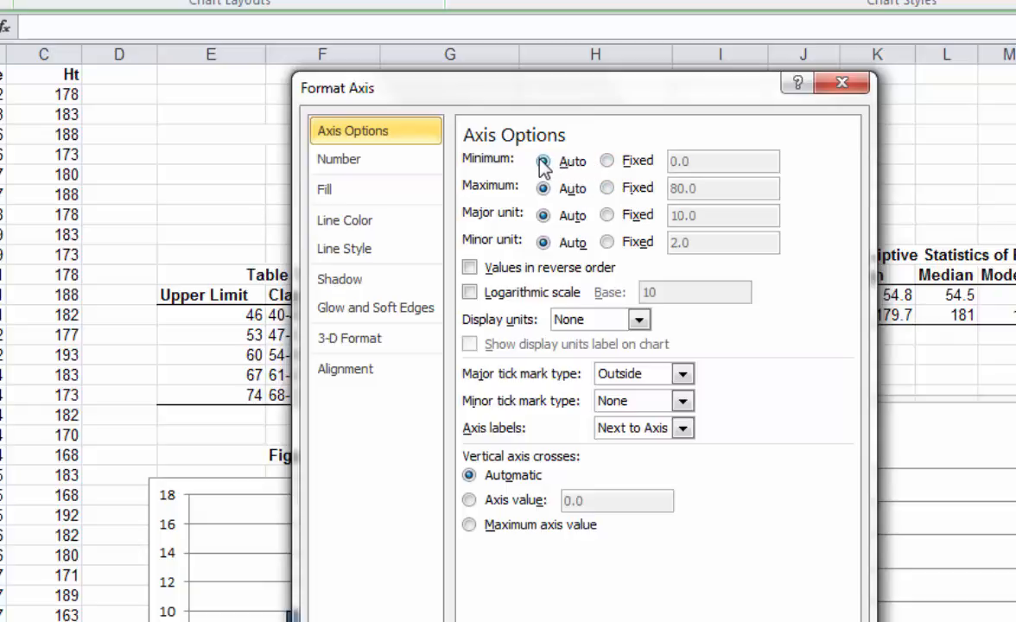
click(607, 161)
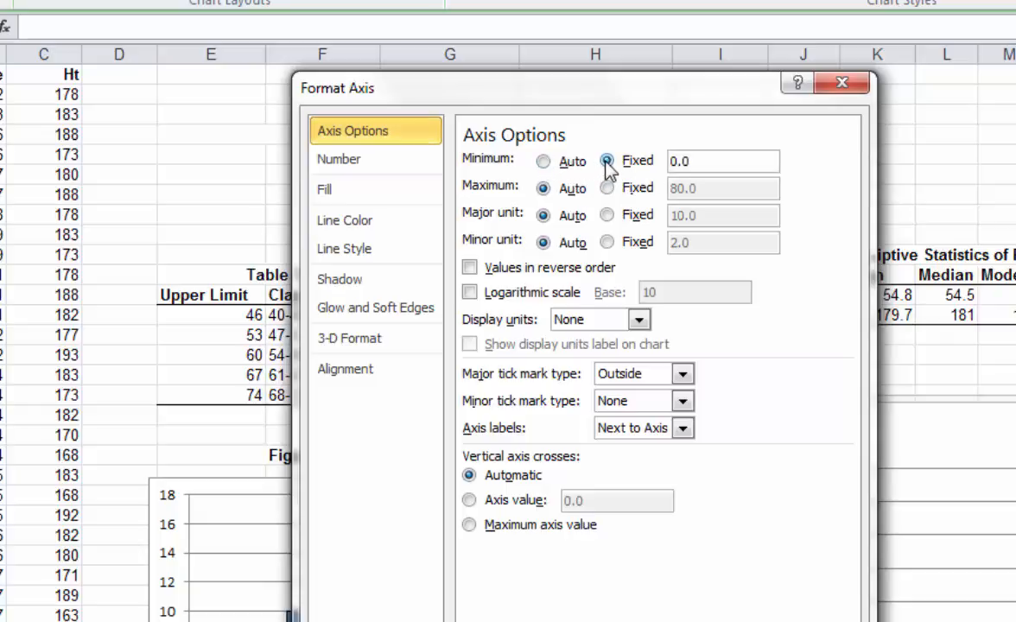
double_click(678, 161)
text(40.0)
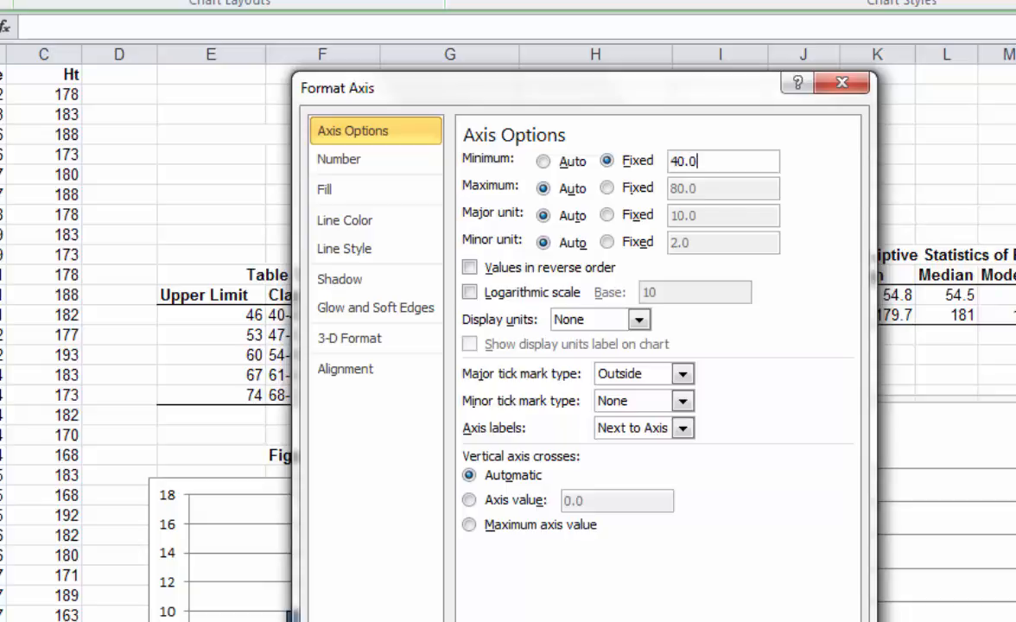
click(607, 188)
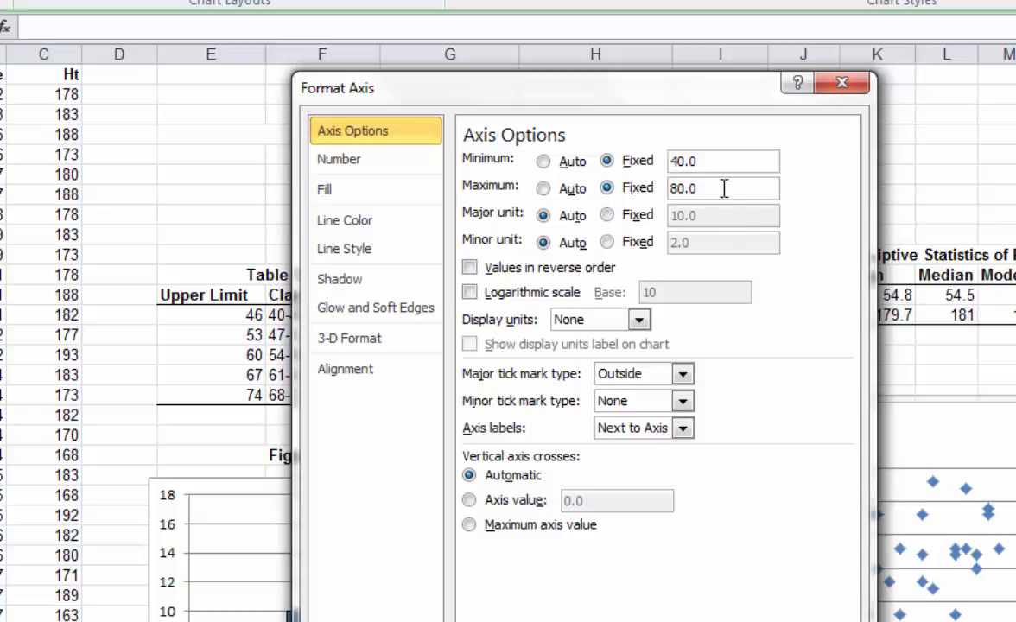
drag(721, 188, 646, 187)
text(70.0)
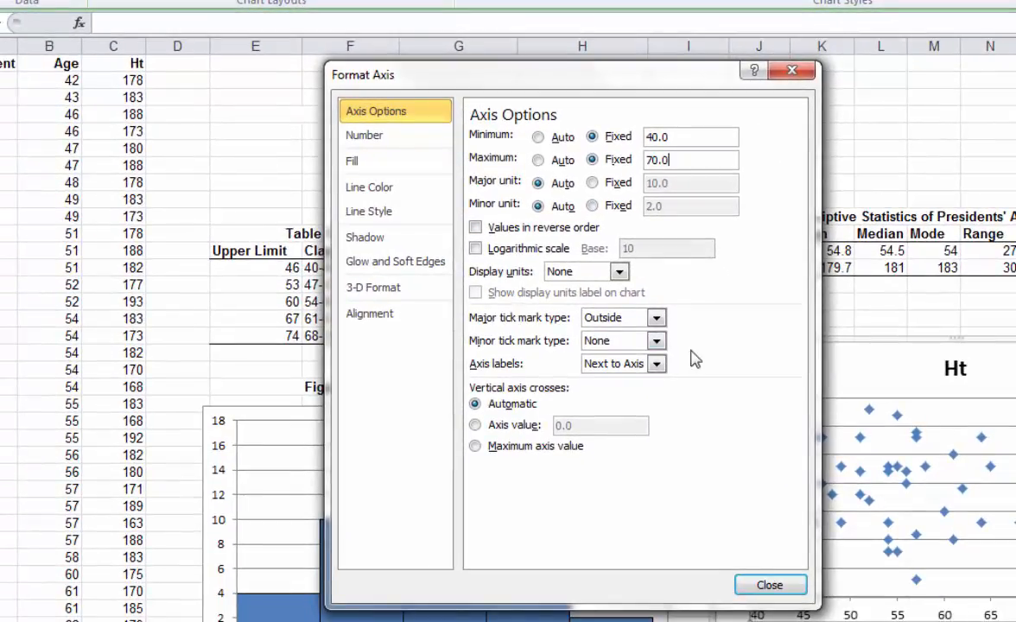
click(748, 585)
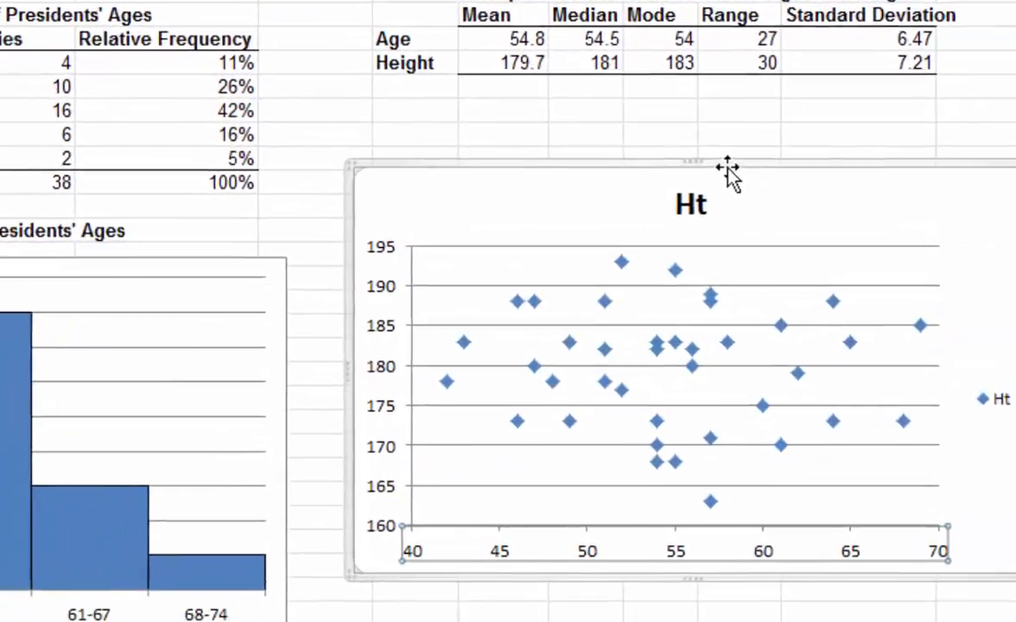
Step: Delete the Ht legend from the scatter chart
mouse_move(981, 346)
mouse_down()
mouse_move(972, 320)
mouse_move(972, 336)
mouse_up()
drag(623, 93, 615, 106)
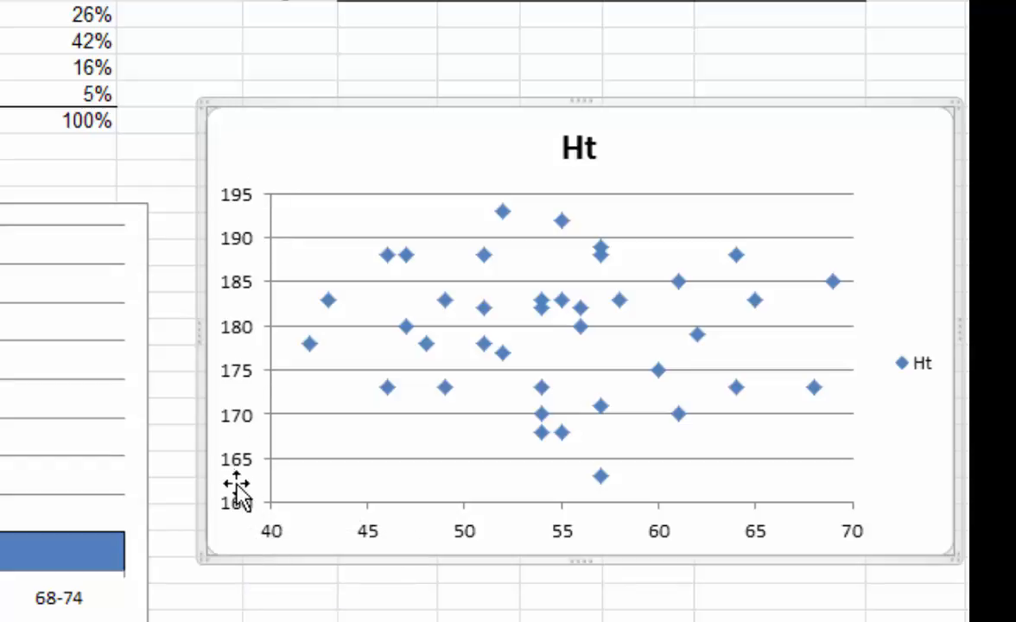
click(914, 364)
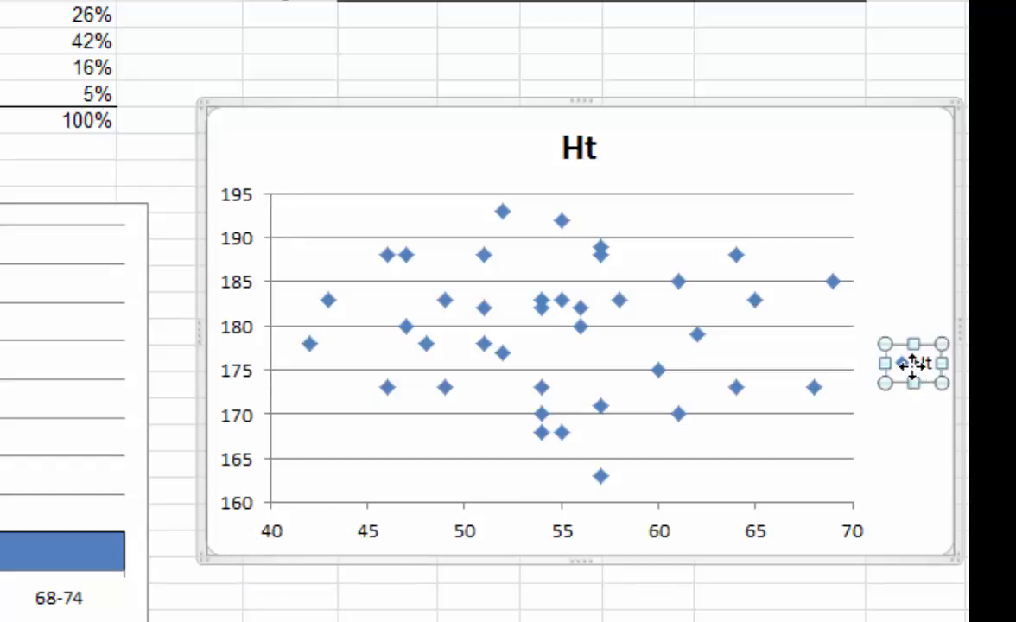
right_click(914, 364)
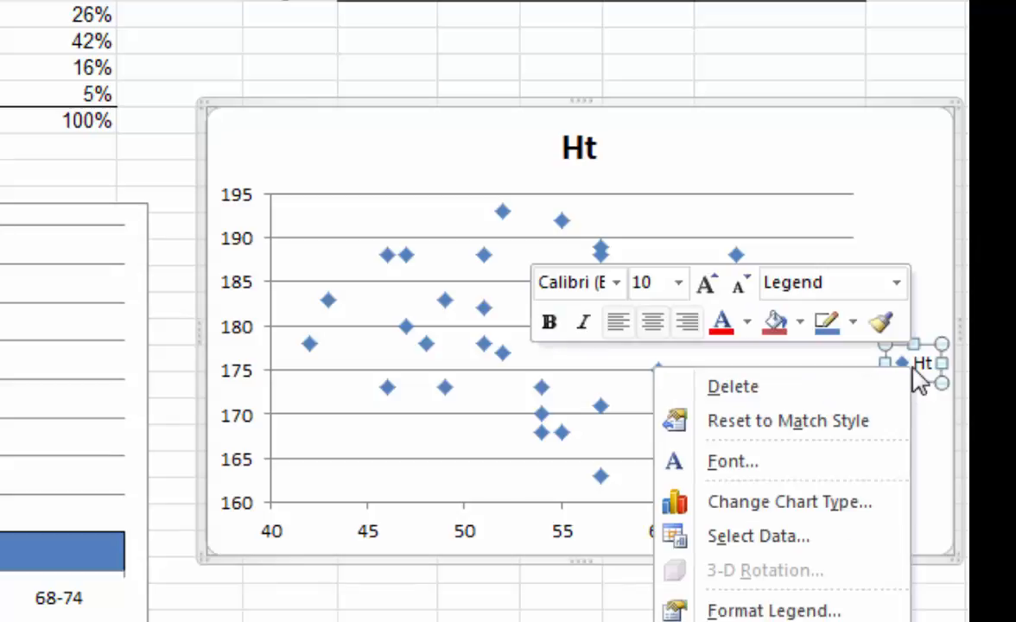
click(855, 392)
Step: Replace the scatter chart's title with "Scatterplot of US Presidents Ages and Heights"
click(585, 148)
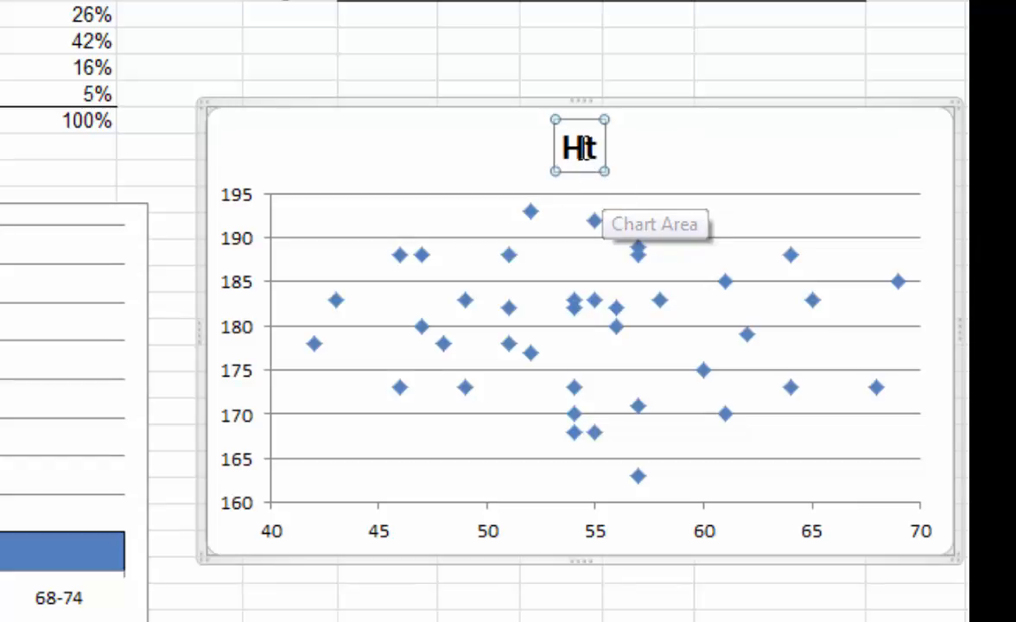
click(586, 145)
drag(598, 142, 560, 142)
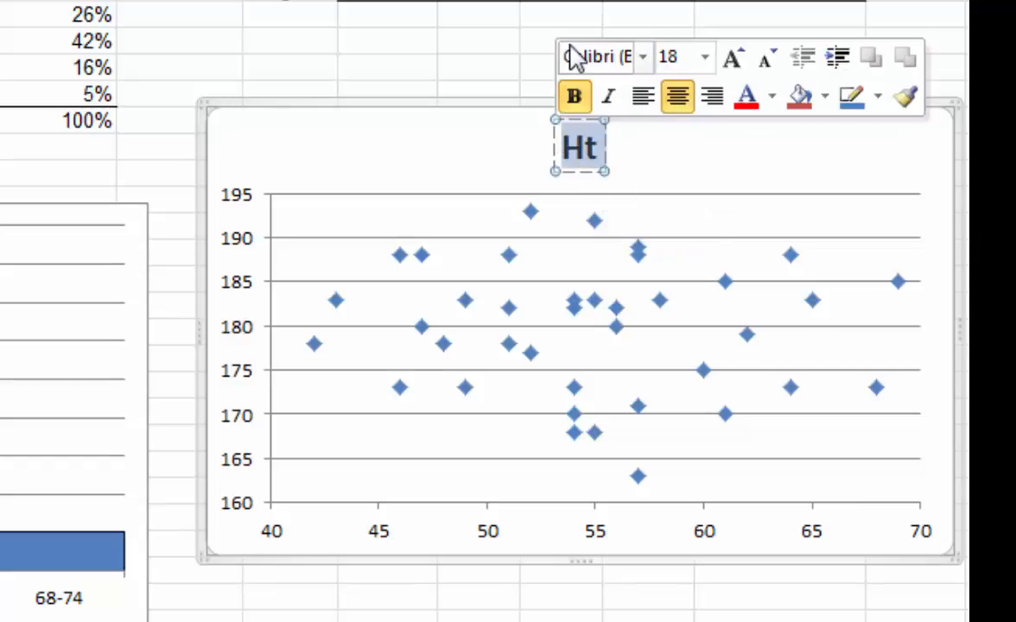
text(Scatterpl)
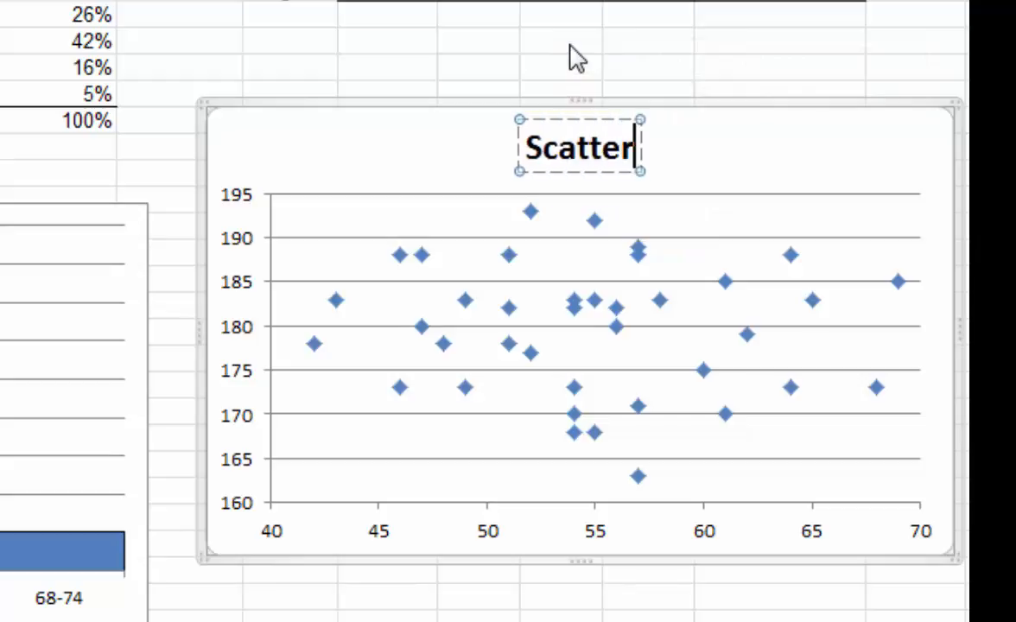
text(of)
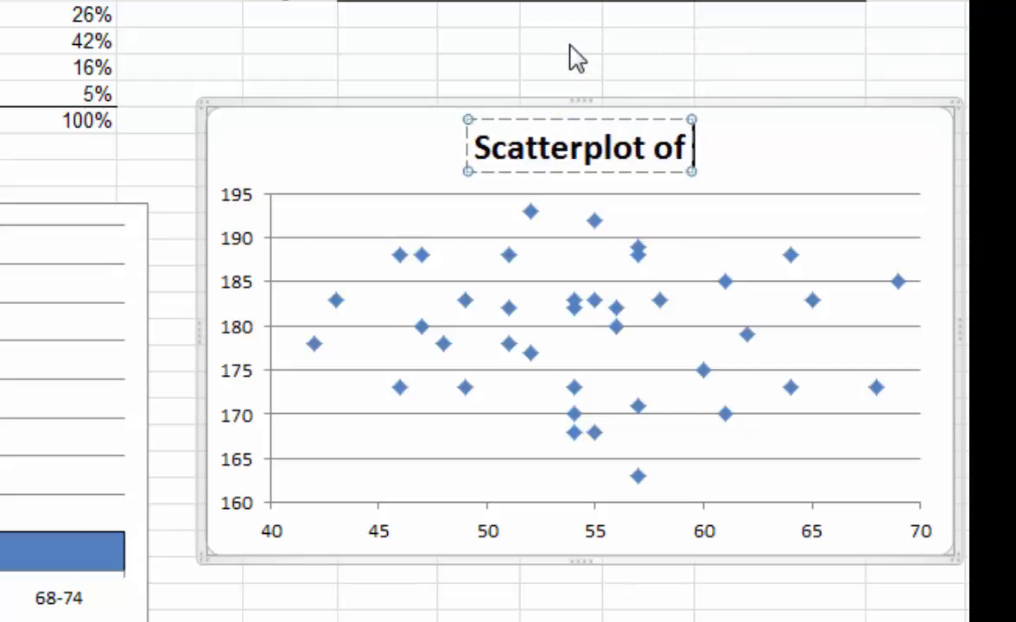
text( U)
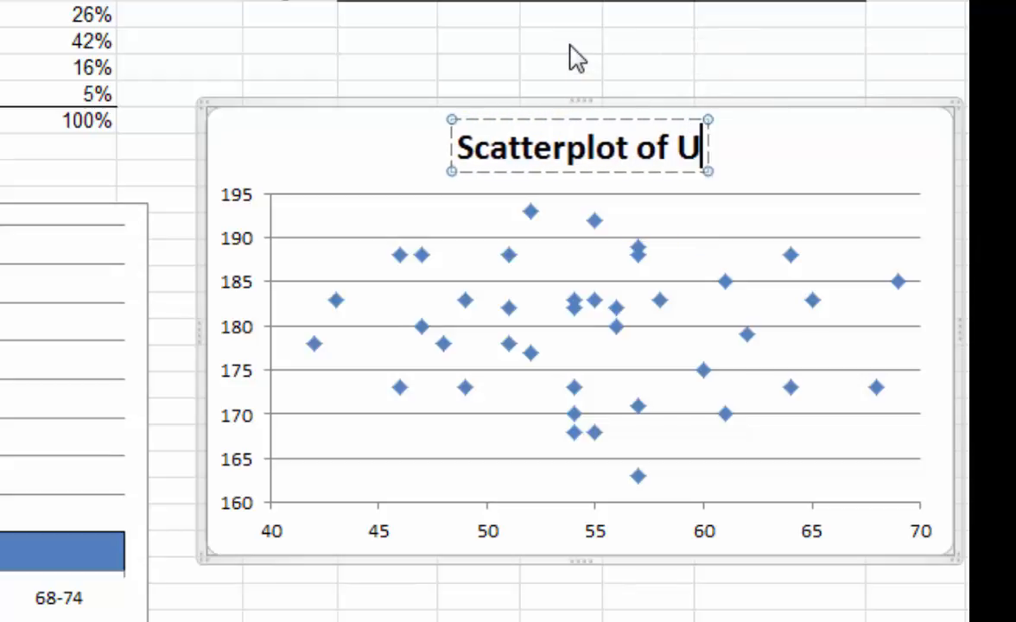
text(S Presidents Ages)
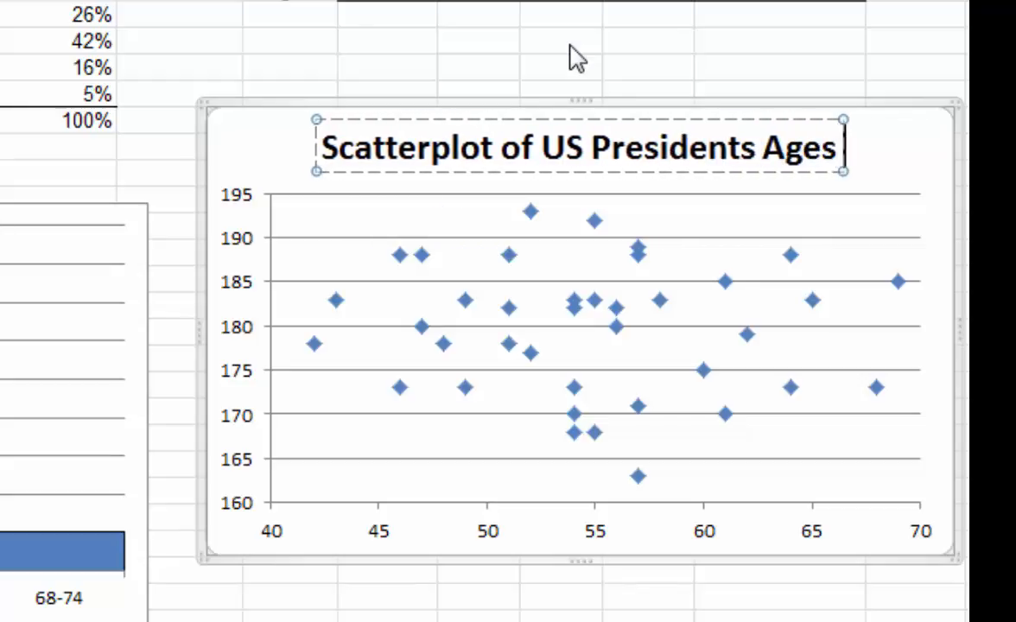
text( and Hight)
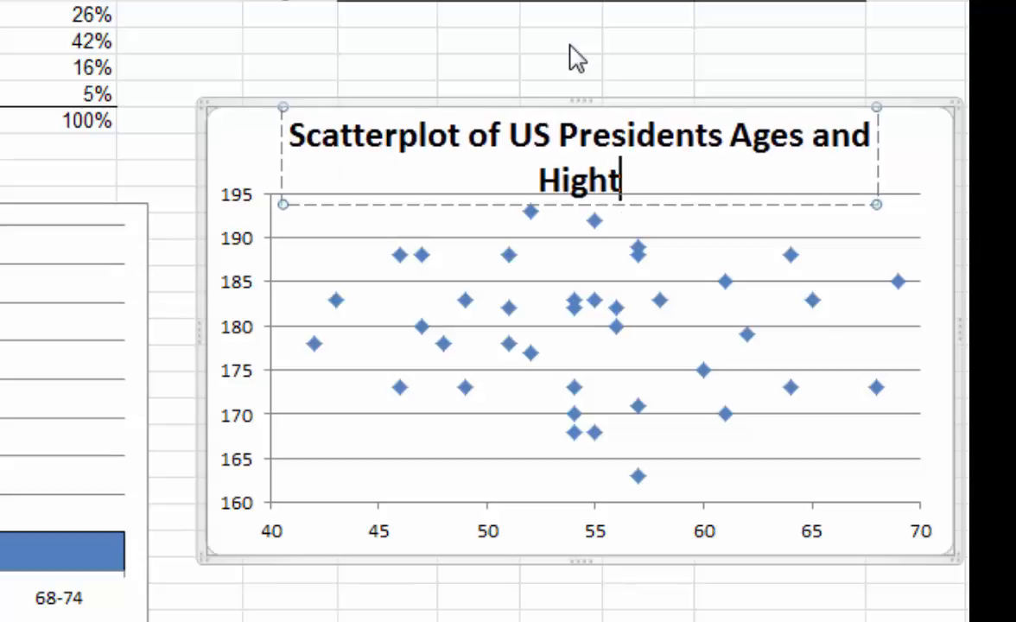
key(BackSpace)
key(BackSpace)
key(BackSpace)
key(BackSpace)
text(e)
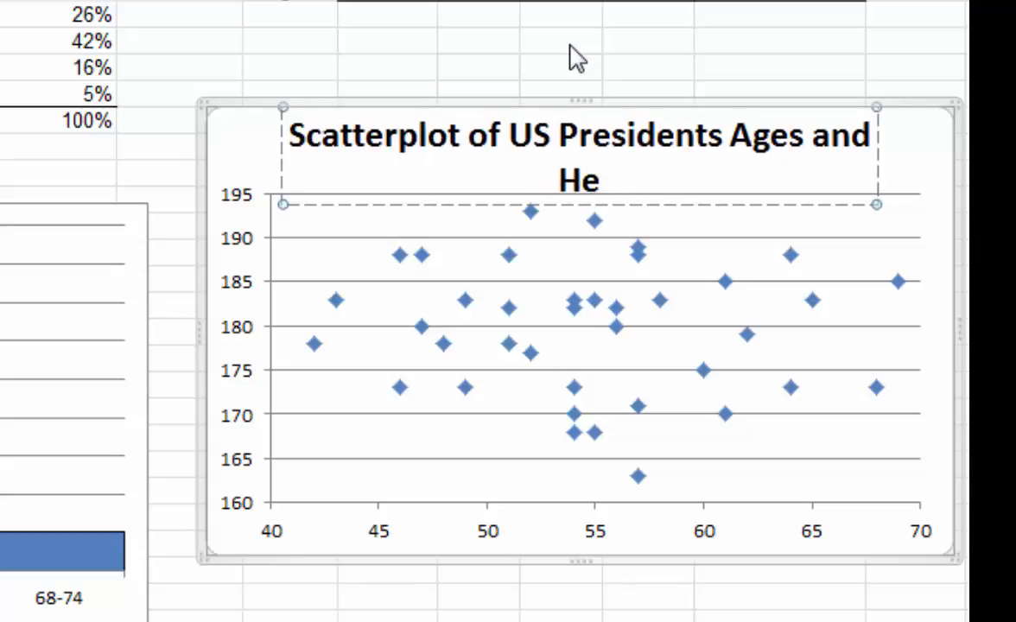
key(BackSpace)
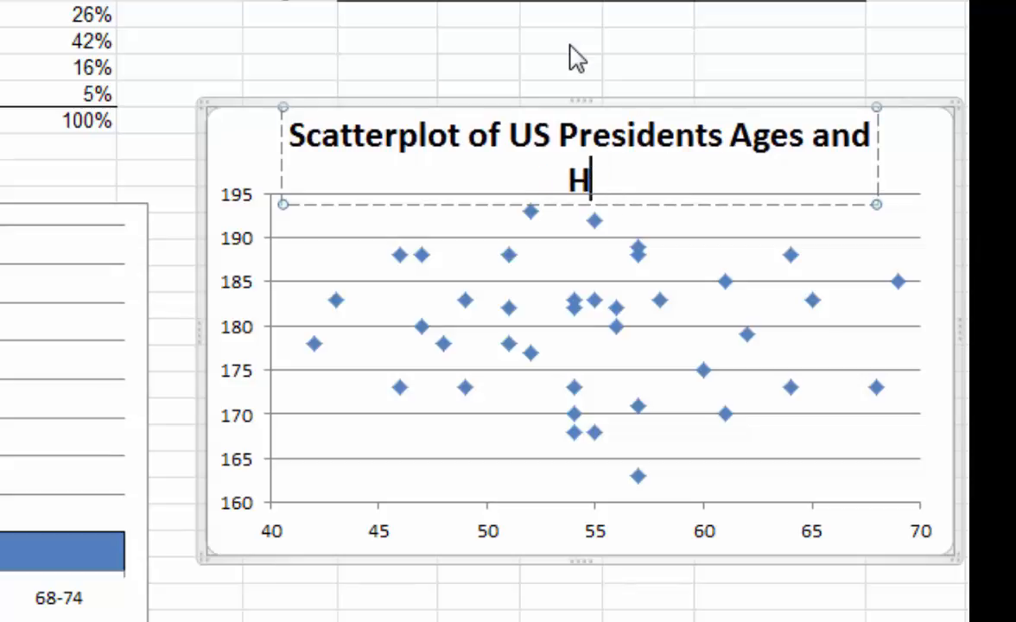
text(eights)
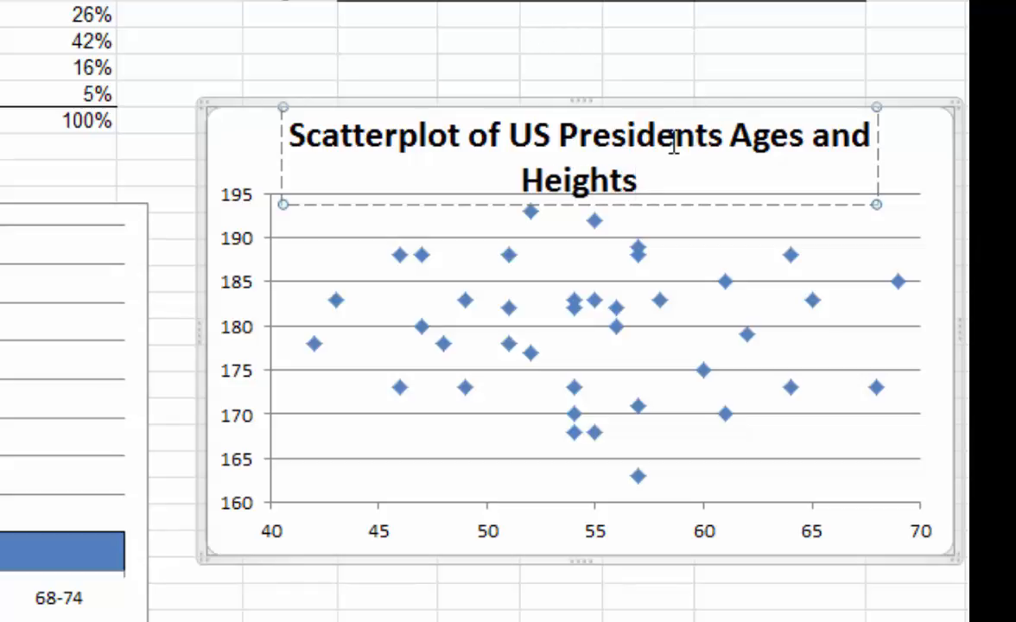
Step: Reduce the font size of the whole scatter chart title so it fits on one line
click(637, 138)
drag(633, 168, 419, 149)
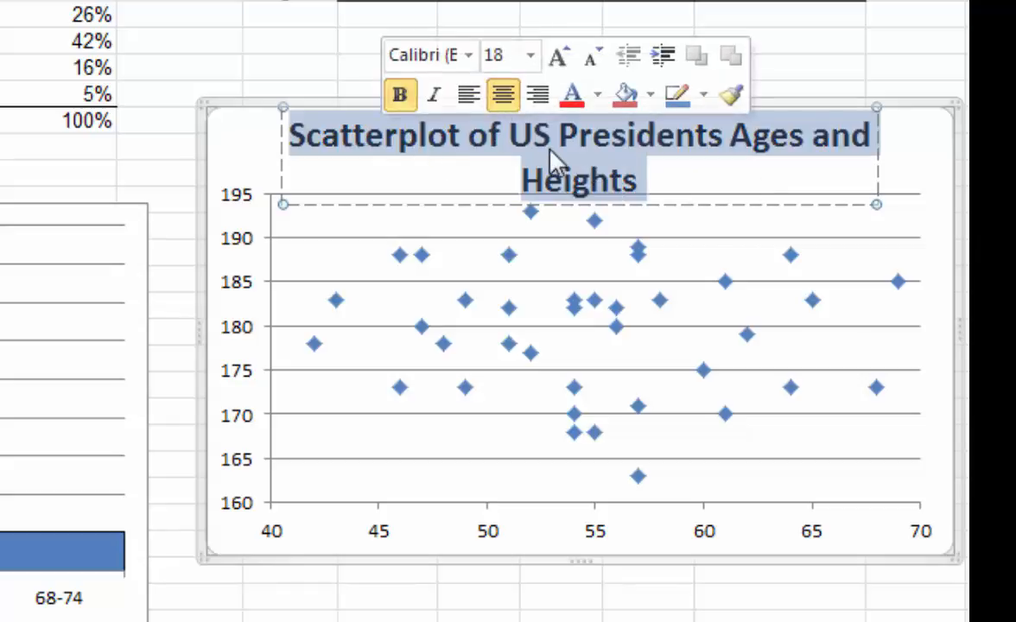
click(531, 56)
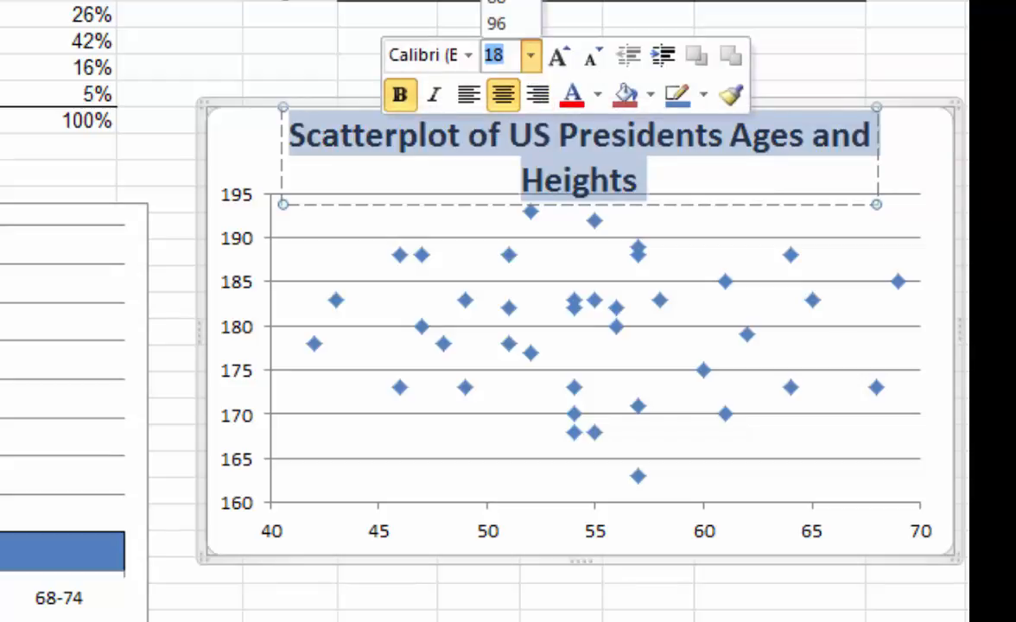
click(509, 2)
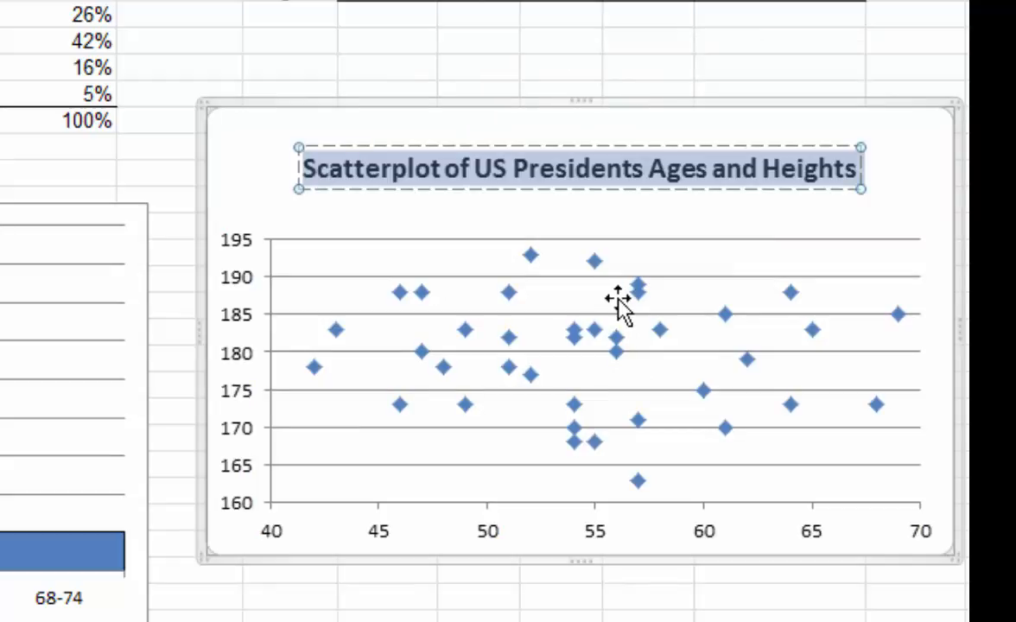
click(700, 207)
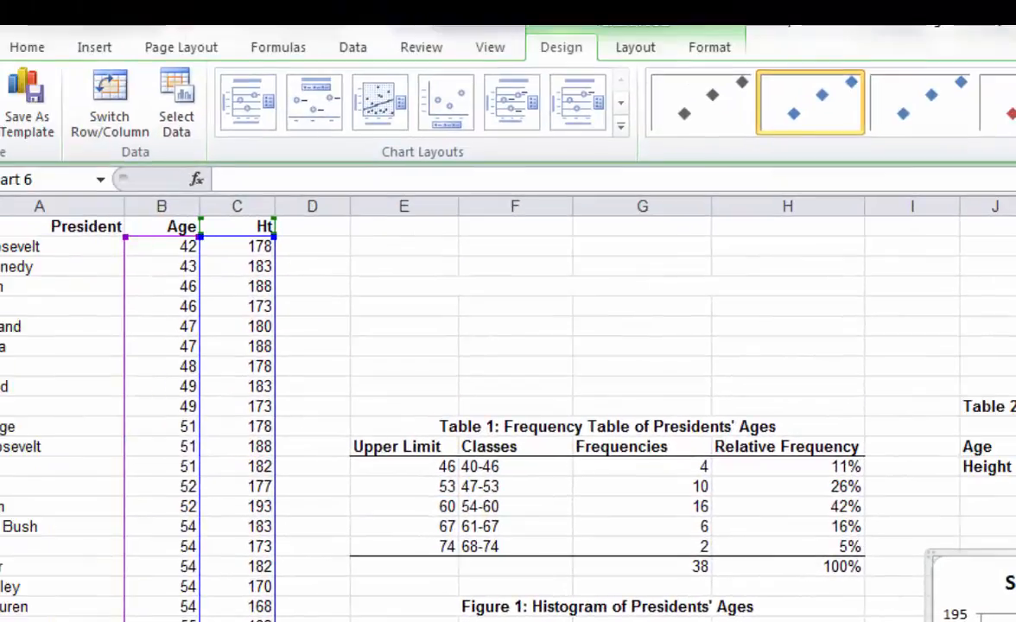
Step: Add a title below the scatter chart's horizontal axis and change its text to "Age"
click(495, 88)
click(975, 587)
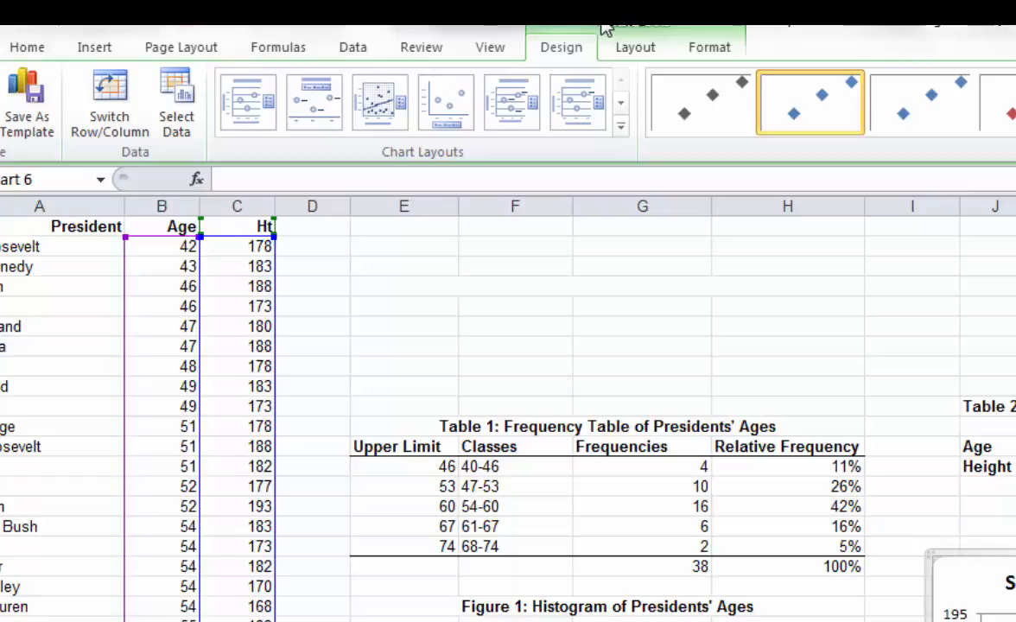
click(637, 52)
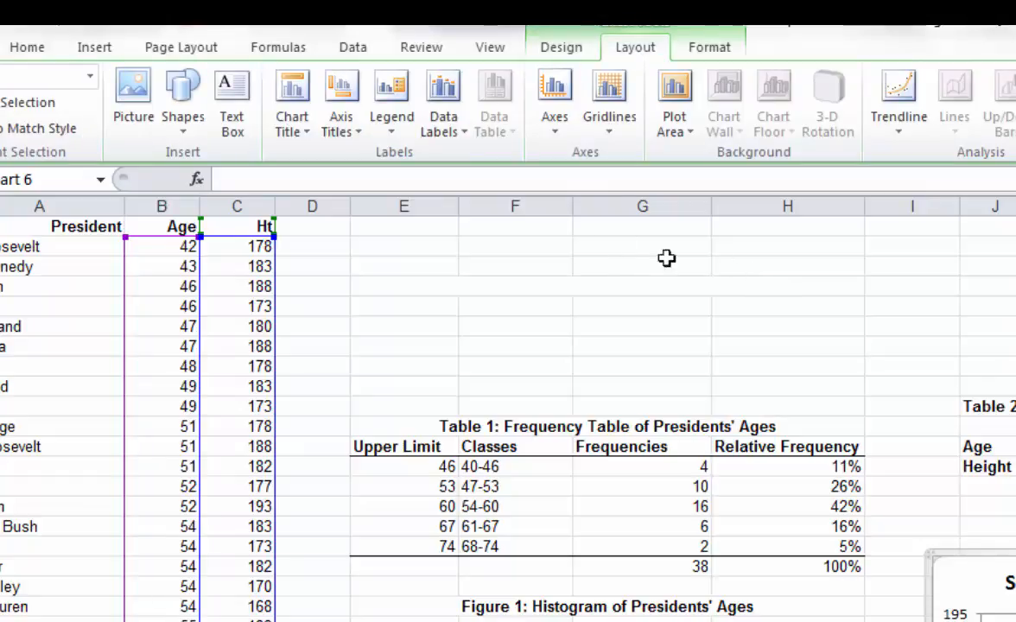
click(342, 97)
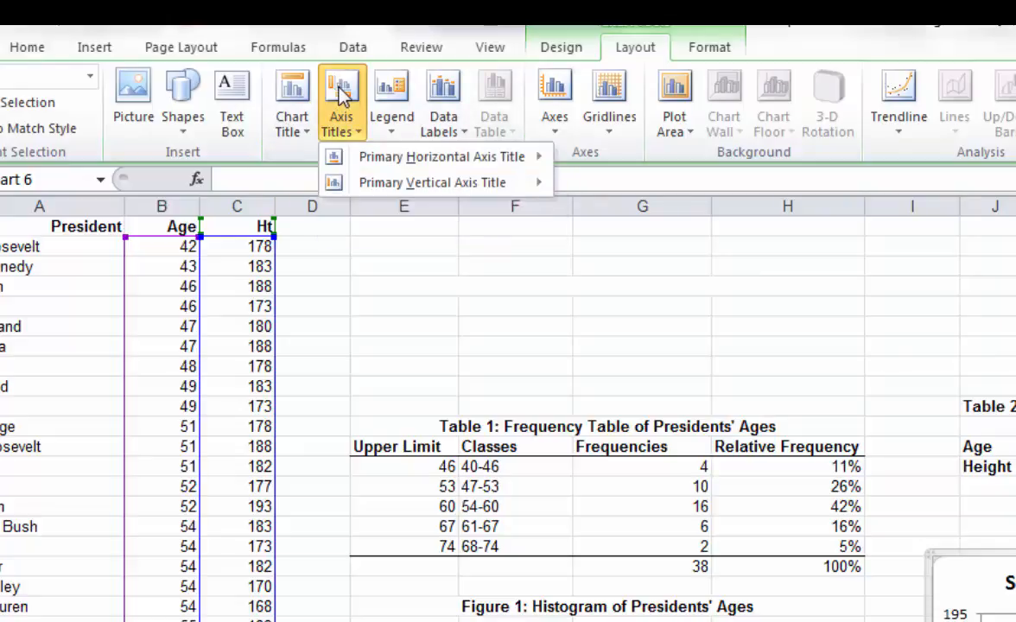
mouse_move(361, 162)
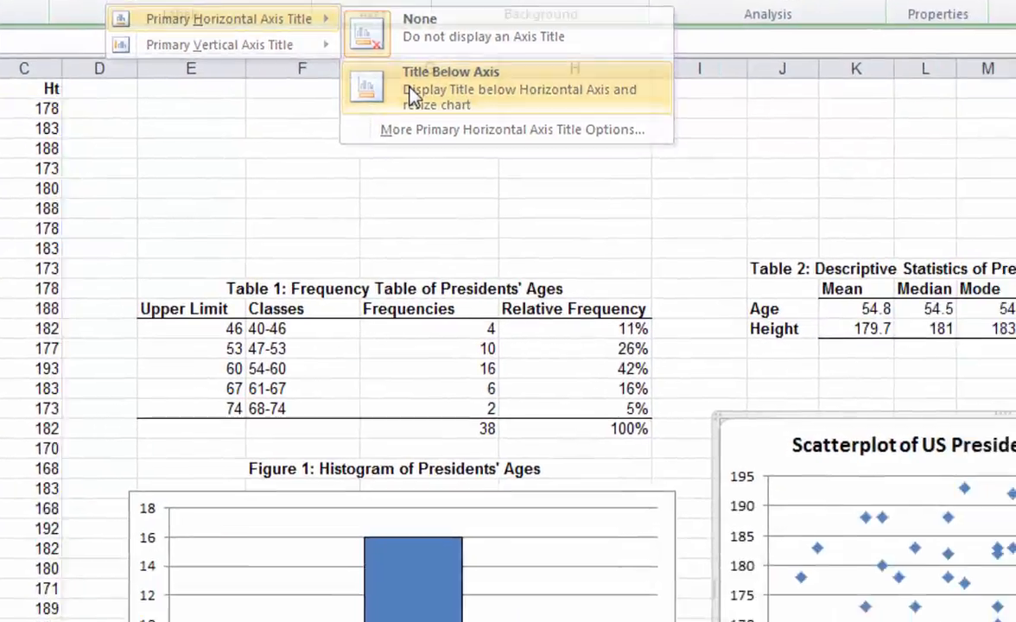
click(625, 233)
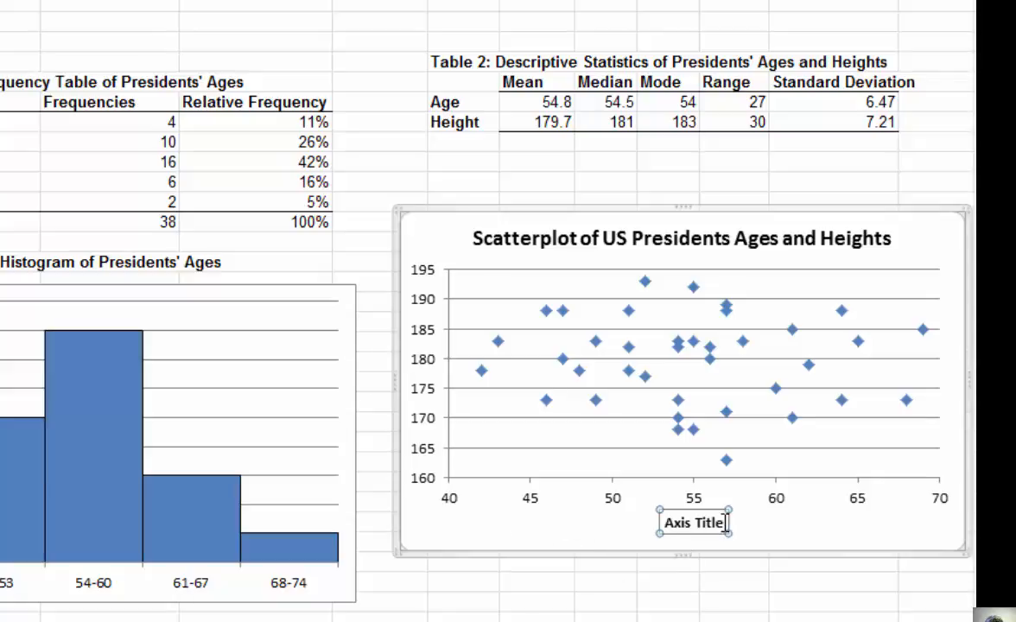
drag(720, 522, 678, 522)
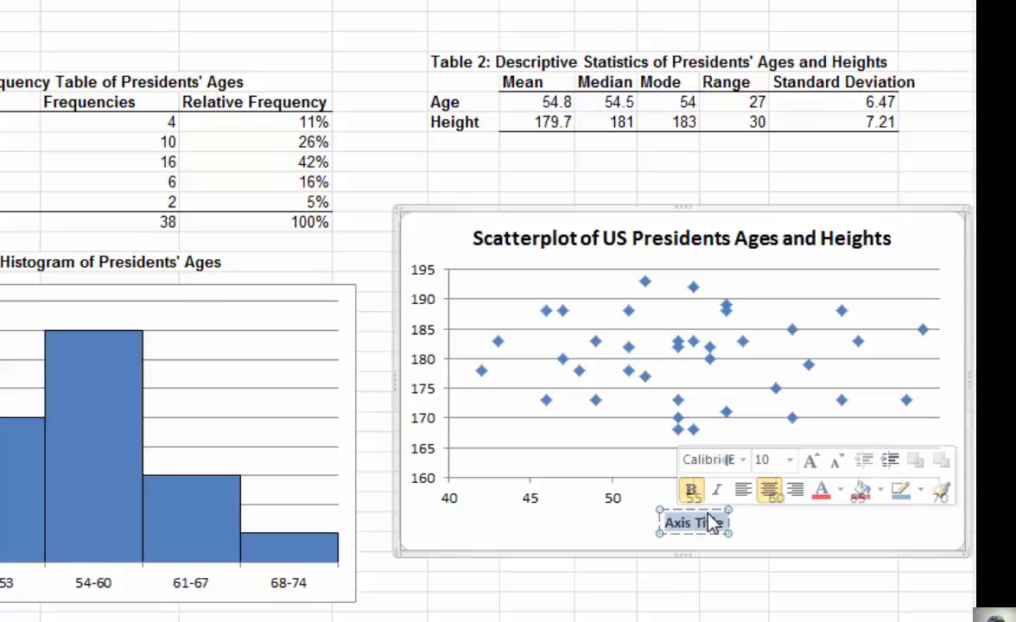
text(Age)
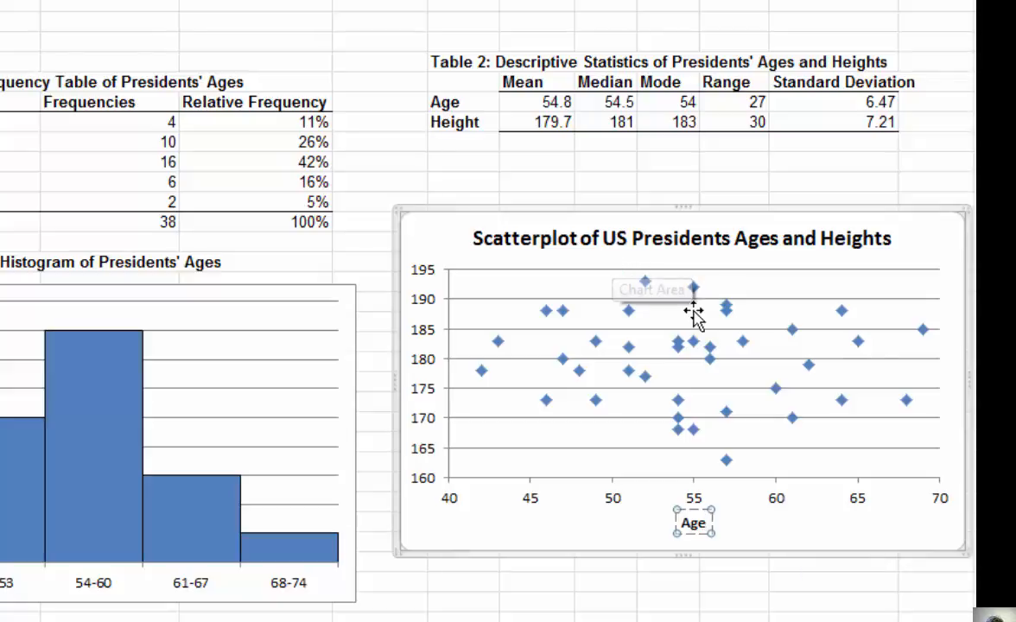
click(811, 531)
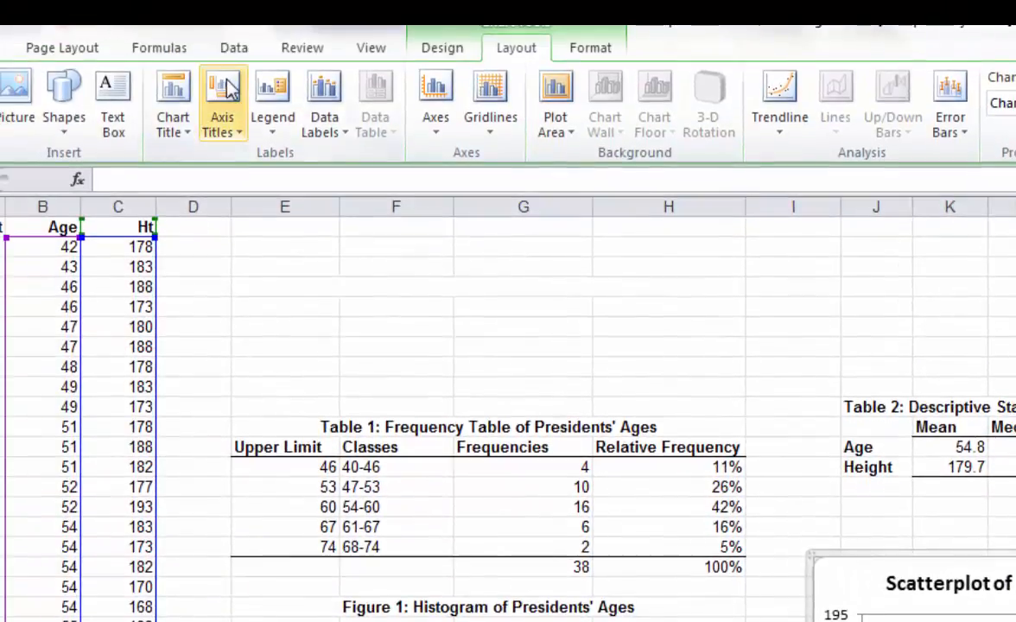
Step: Add a rotated title to the scatter chart's vertical axis and change its text to "Height"
click(228, 89)
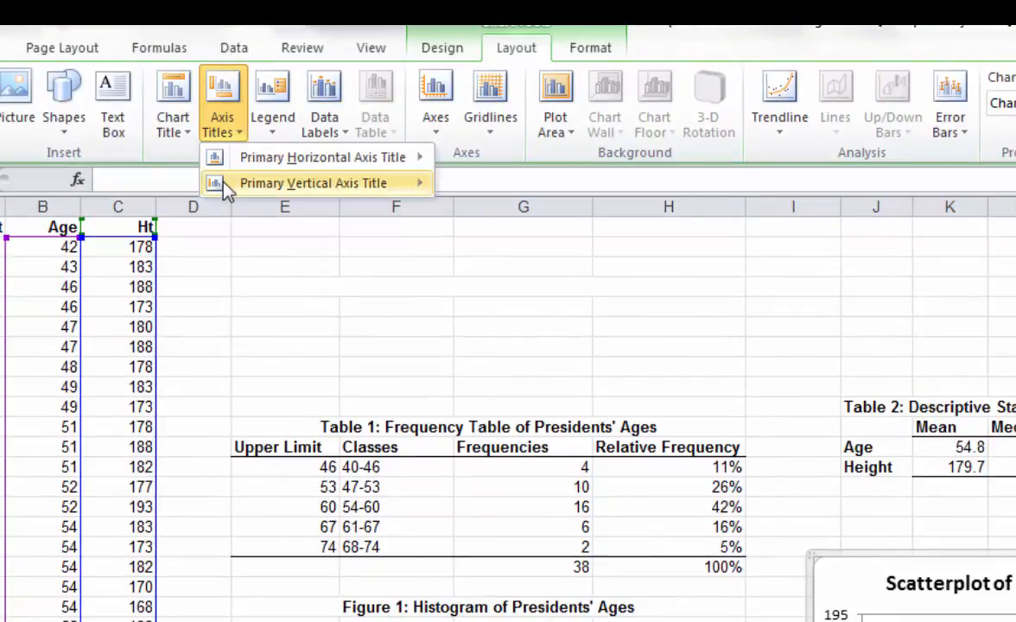
mouse_move(225, 186)
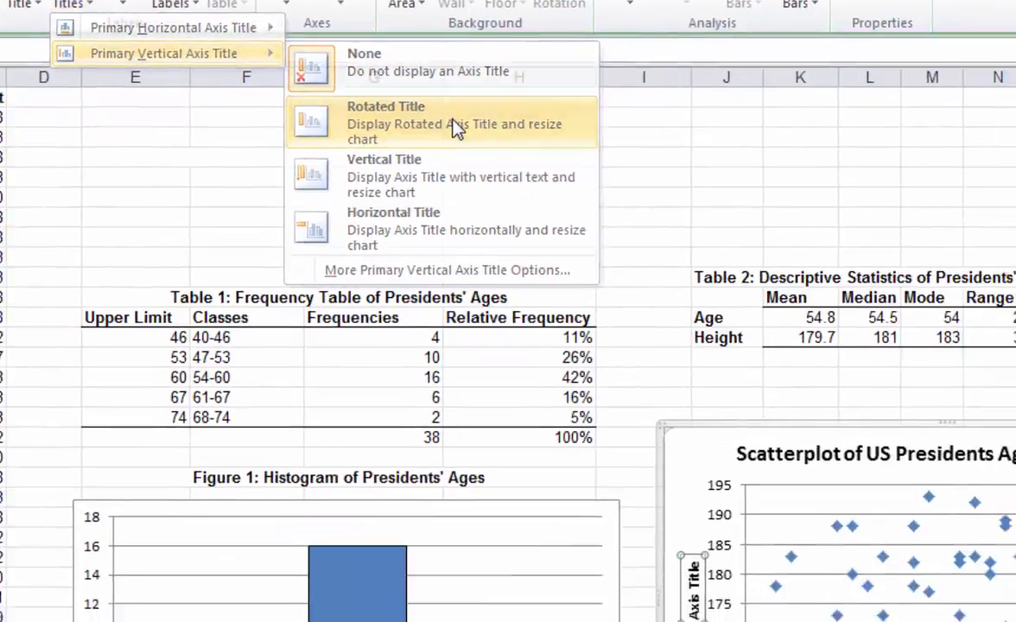
click(607, 259)
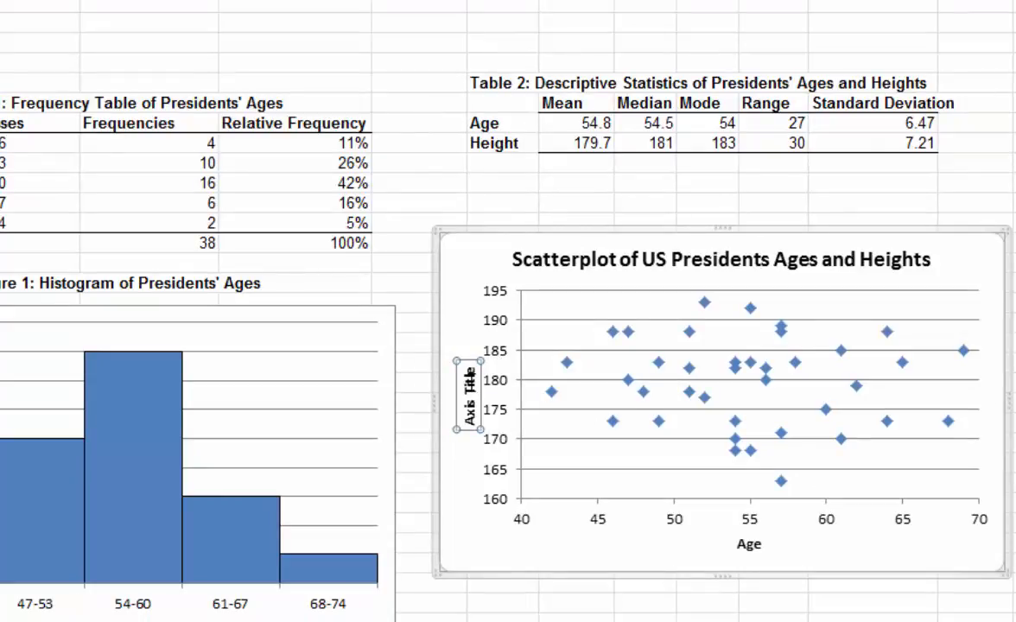
click(471, 378)
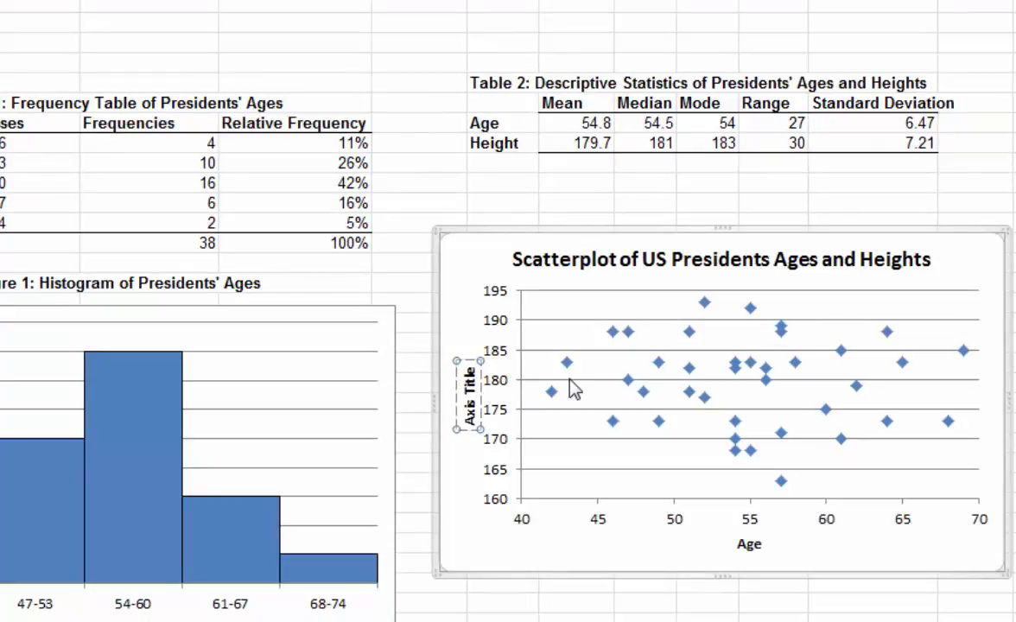
double_click(469, 378)
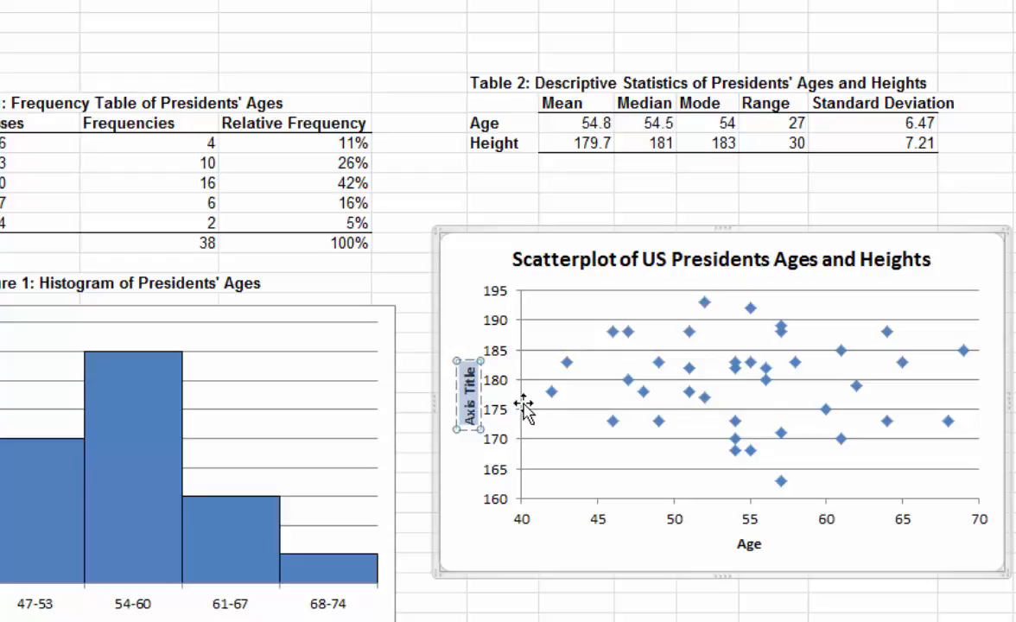
text(Hig)
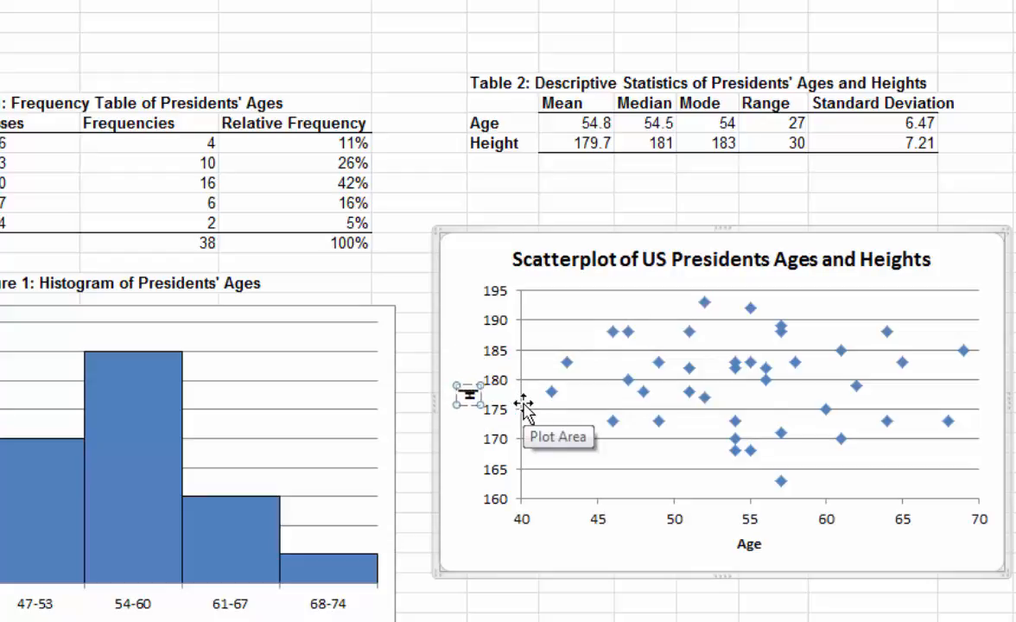
text(ght)
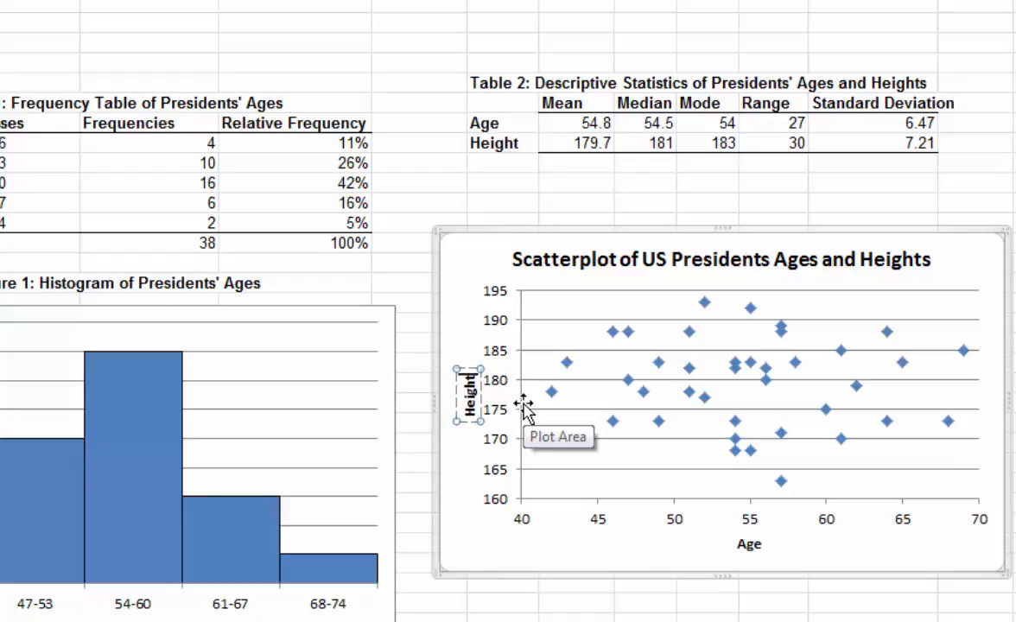
click(913, 556)
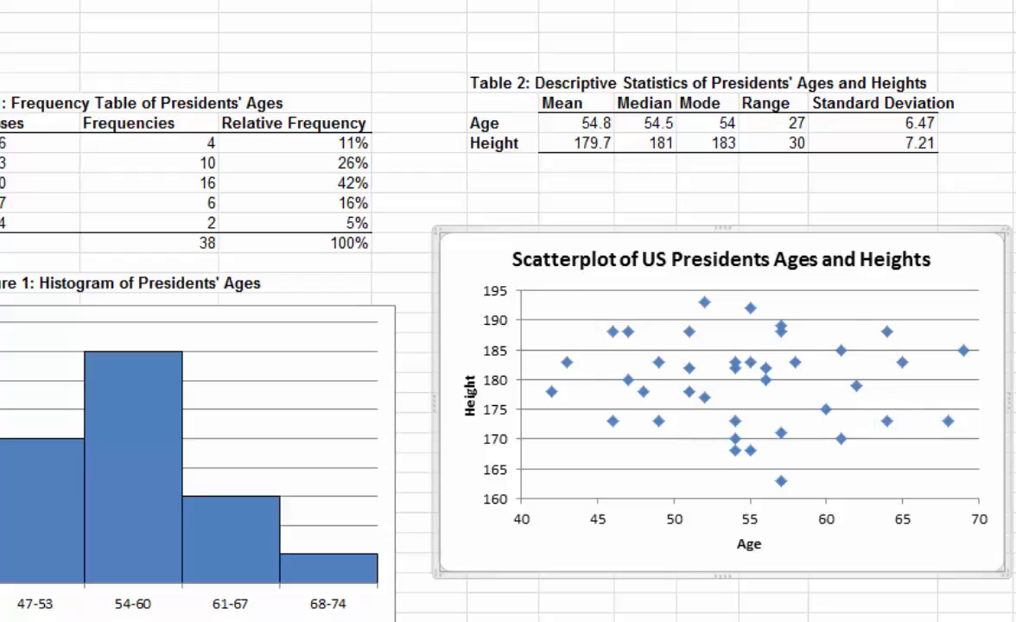
Step: Move the scatter chart slightly closer to the histogram, keeping it beneath Table 2
scroll(508, 311, down, 1)
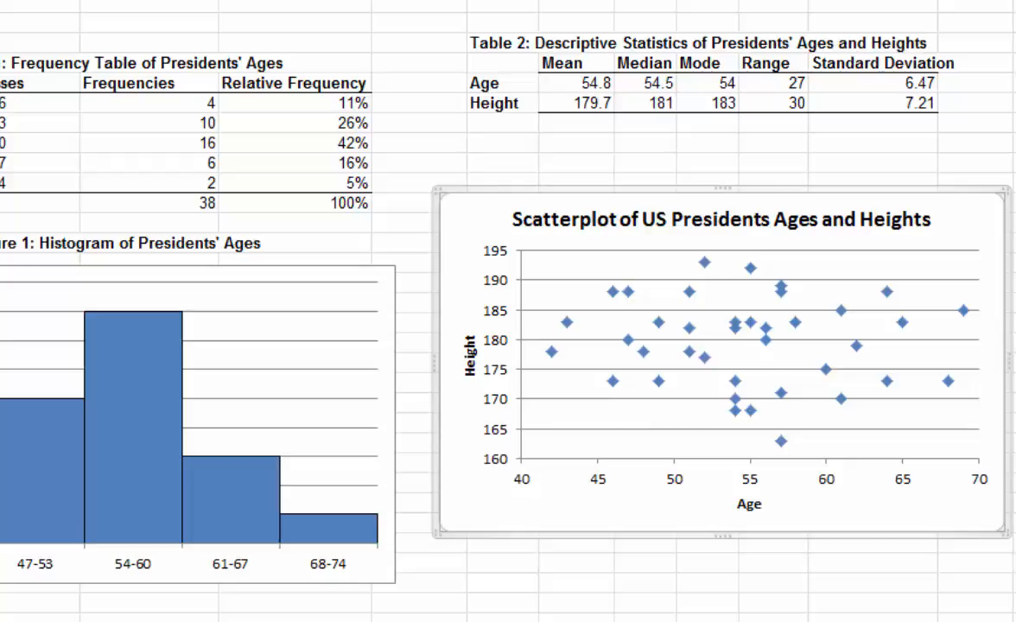
drag(747, 204, 731, 206)
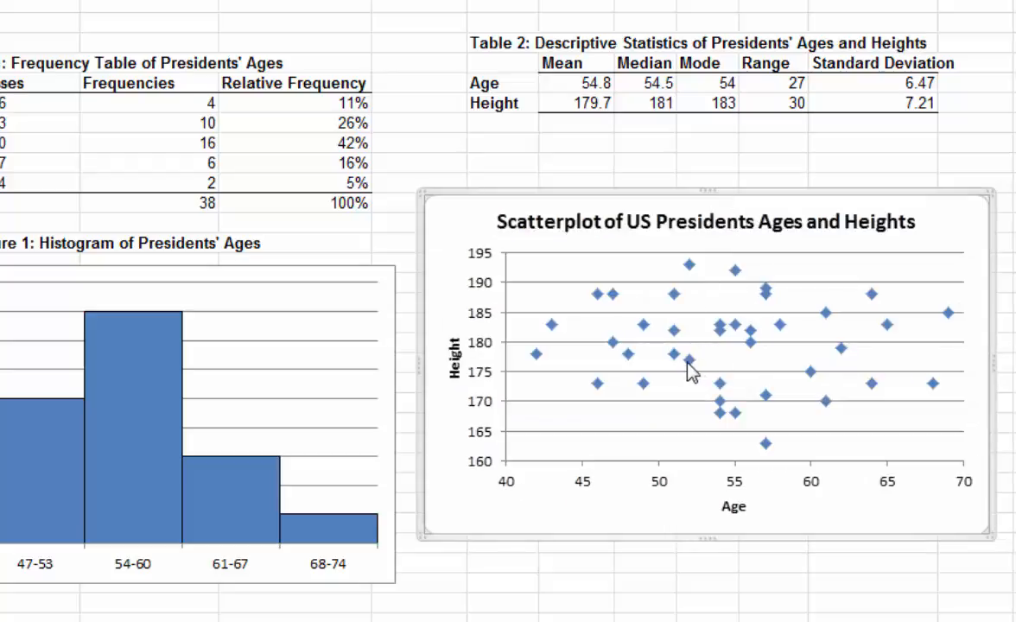
mouse_move(688, 366)
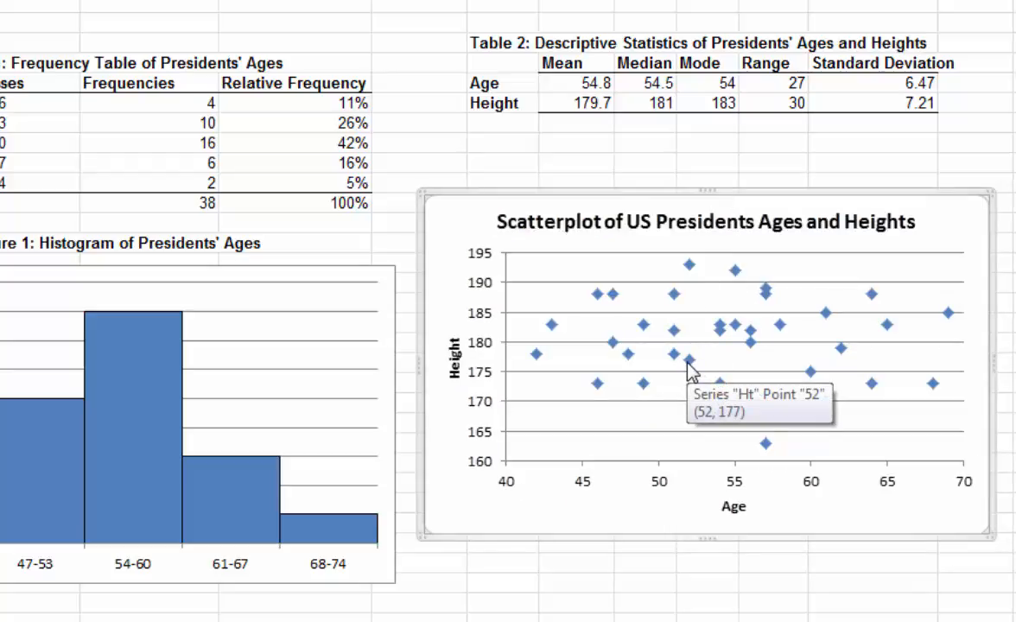